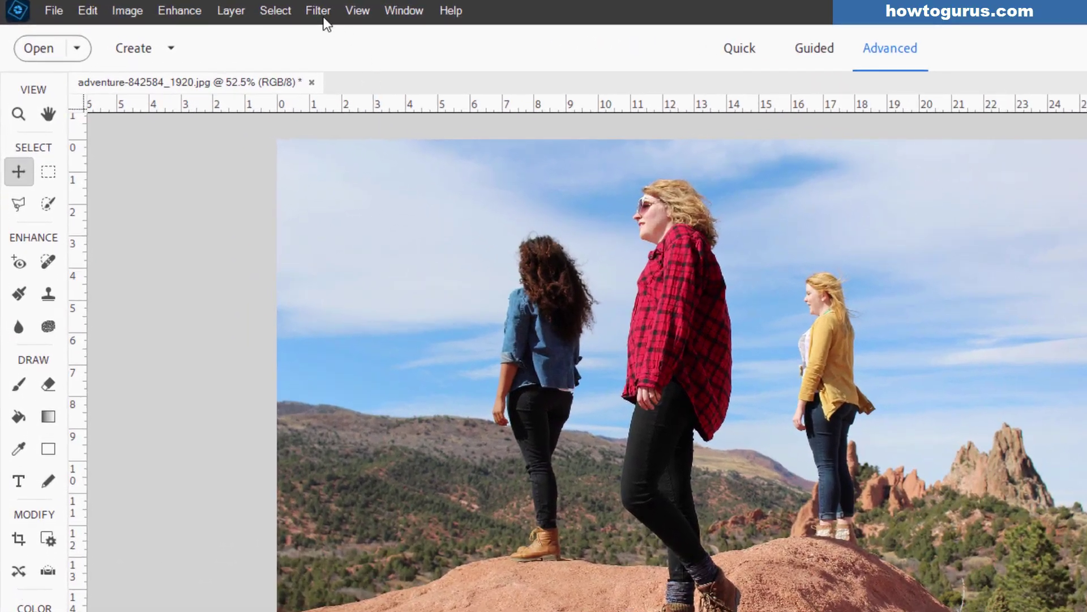
Use Select > Subject to select all three women in the photo
left_click(184, 10)
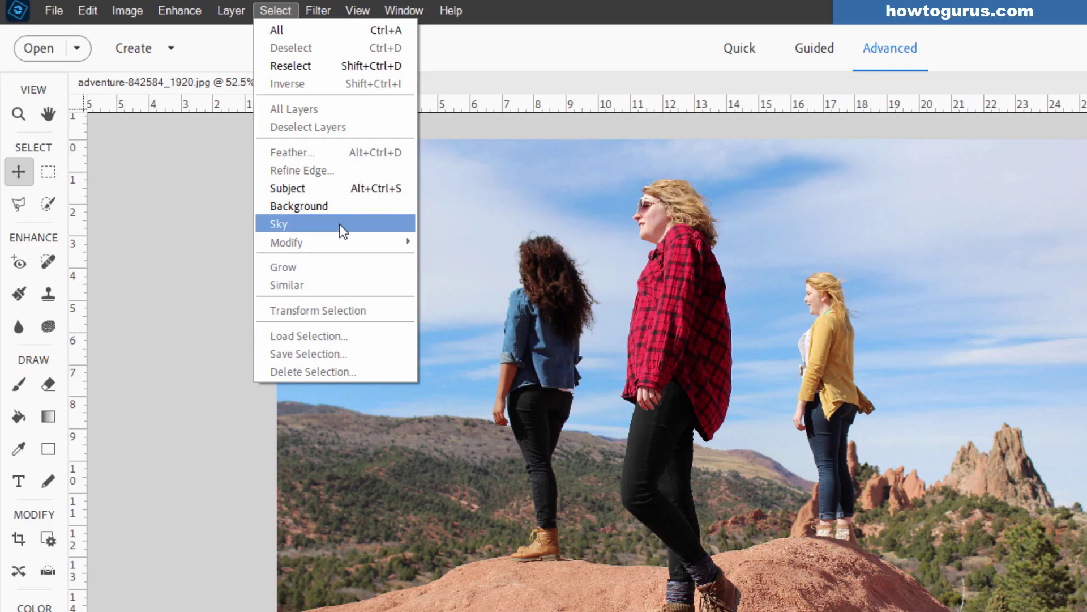
left_click(324, 188)
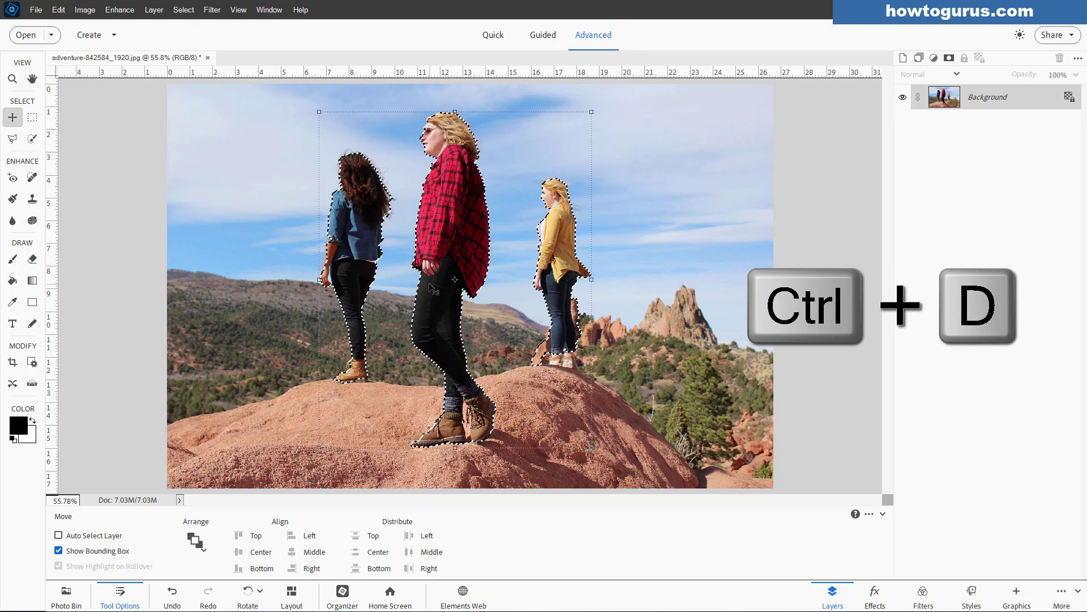
Deselect the women and select the photo's background instead
key("ctrl+d")
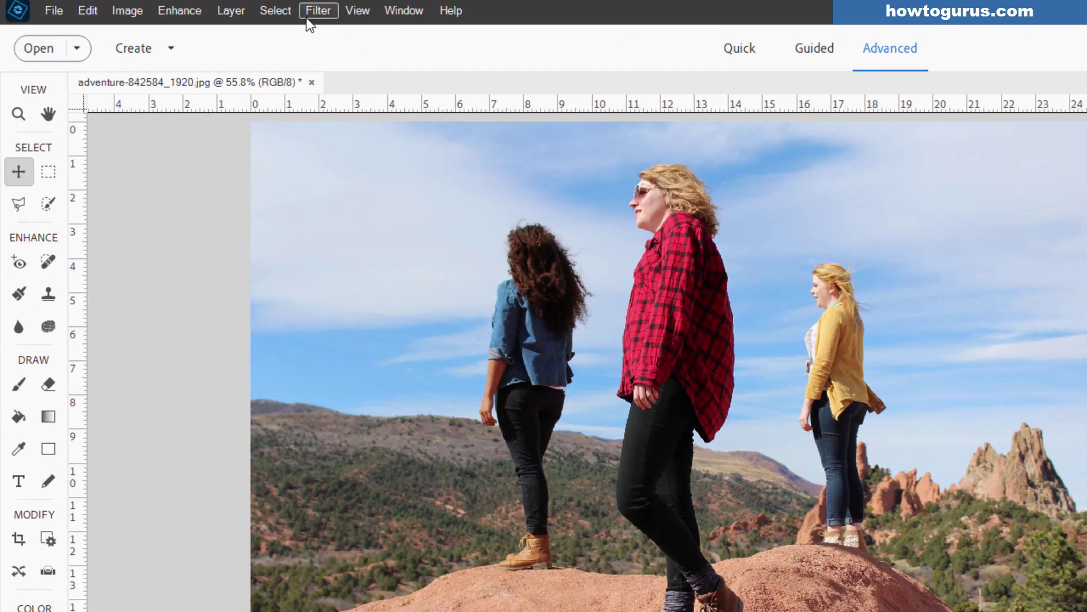
left_click(260, 10)
left_click(317, 209)
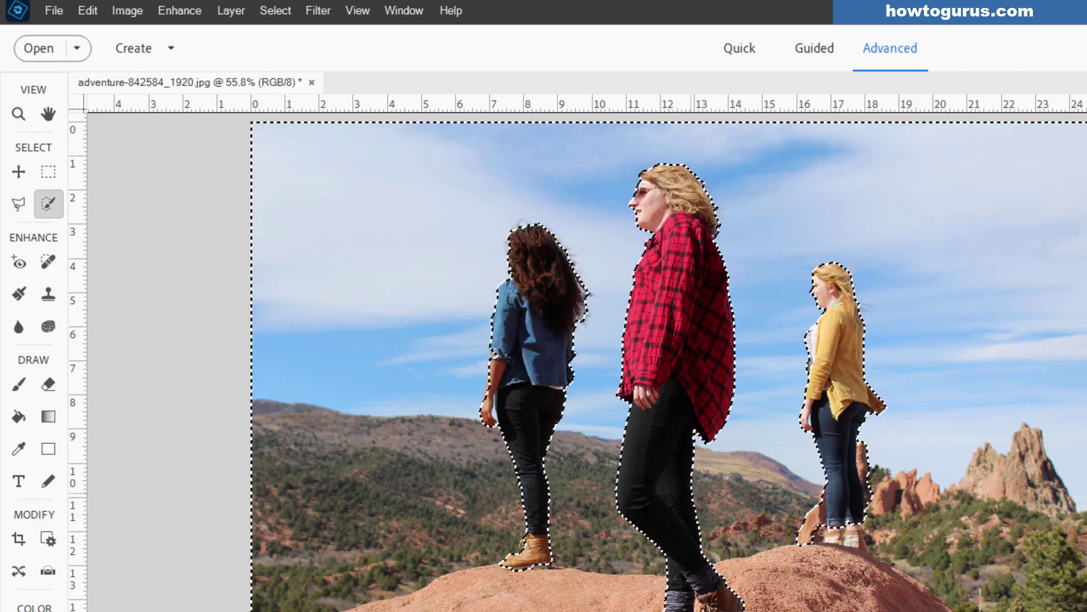
Deselect the background and select just the sky with Select > Sky
key("ctrl+d")
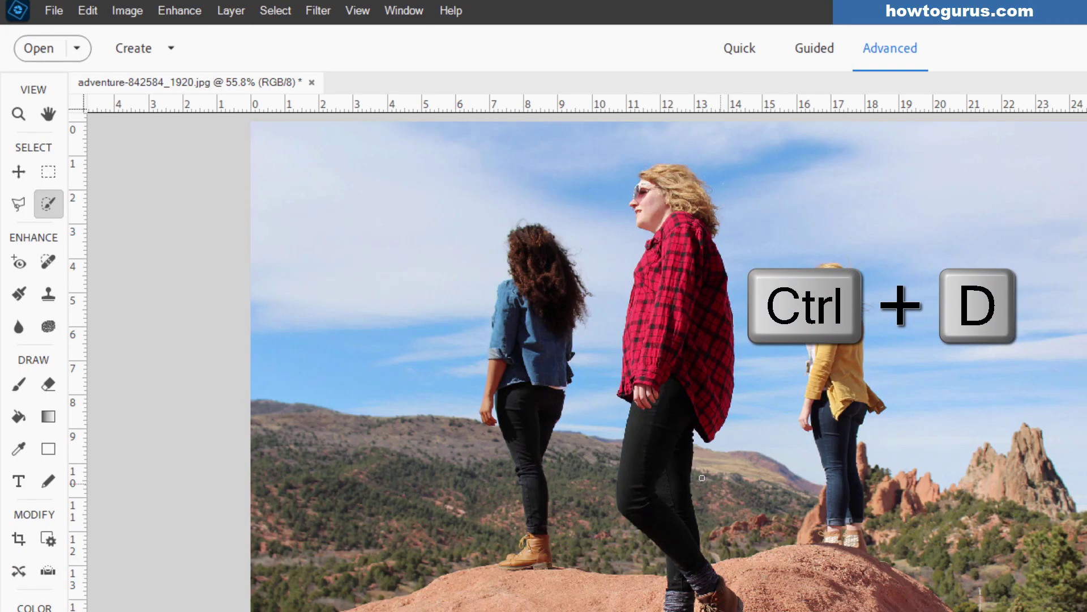
left_click(276, 10)
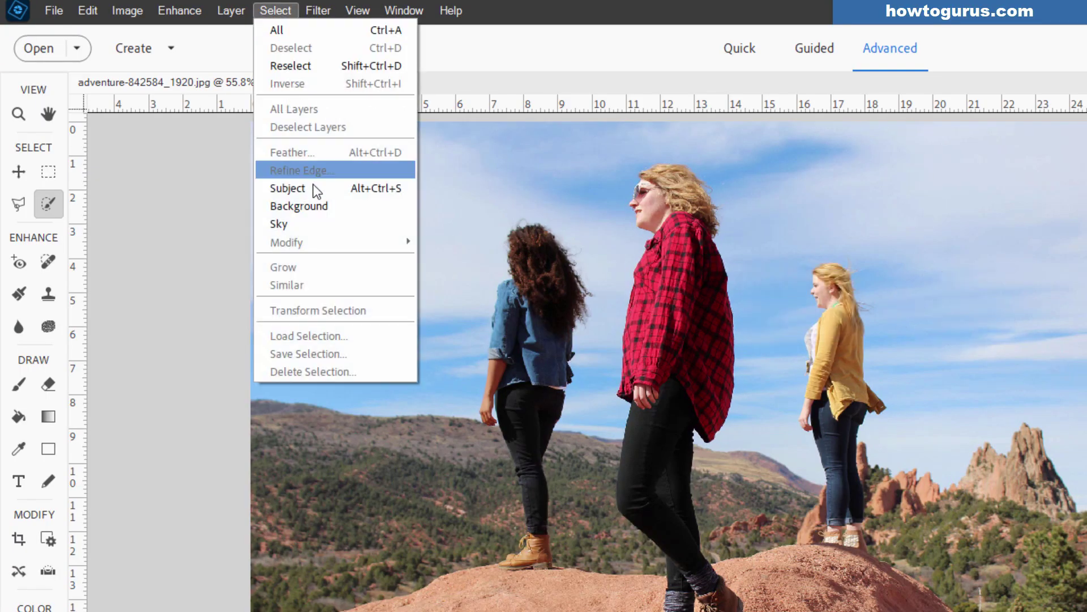
left_click(321, 228)
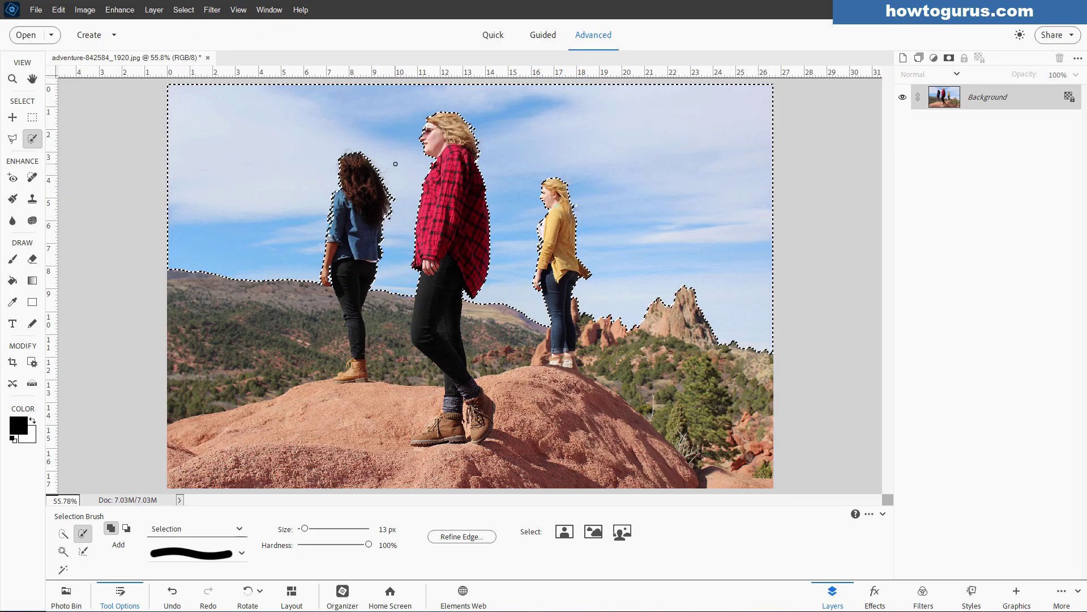
Clear the sky selection and look through the Select menu
key("ctrl+d")
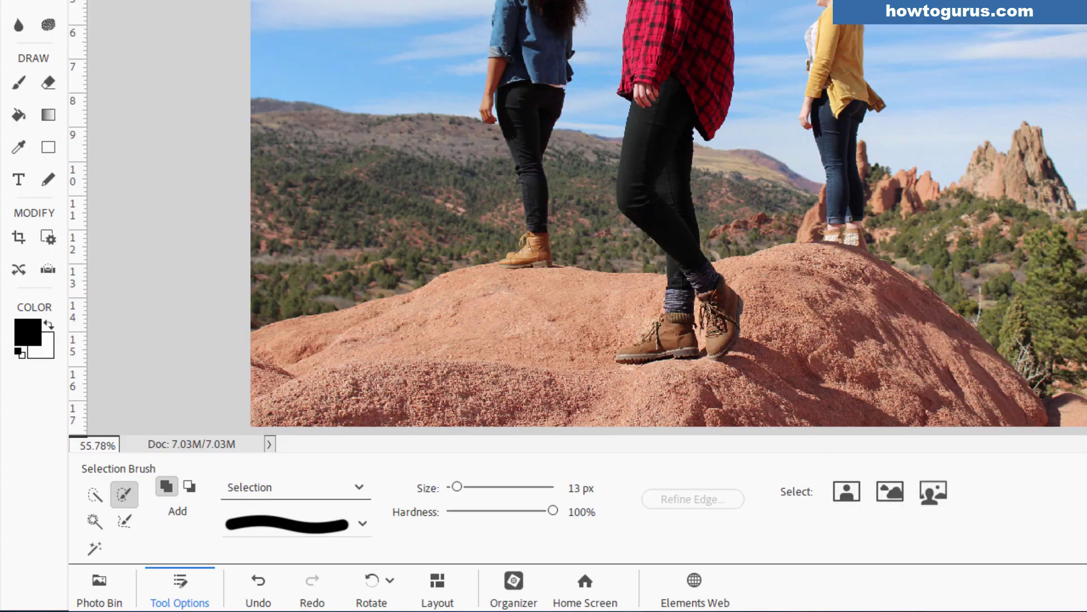
key("alt+s")
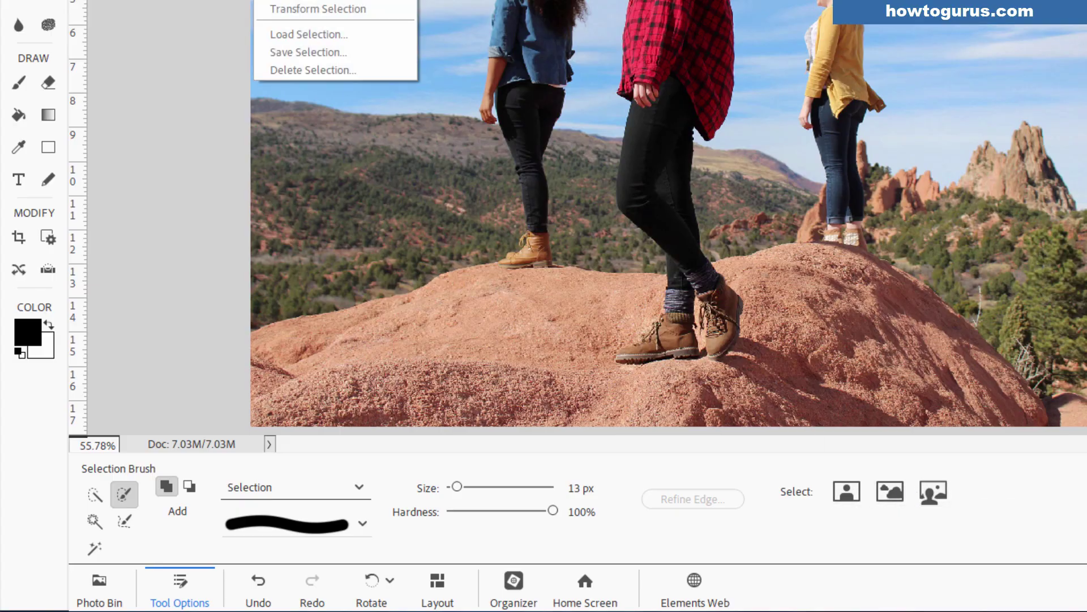
left_click(211, 99)
Cycle through Quick Selection, Selection Brush, Magic Wand and Refine Selection Brush, ending on Auto Selection
left_click(96, 493)
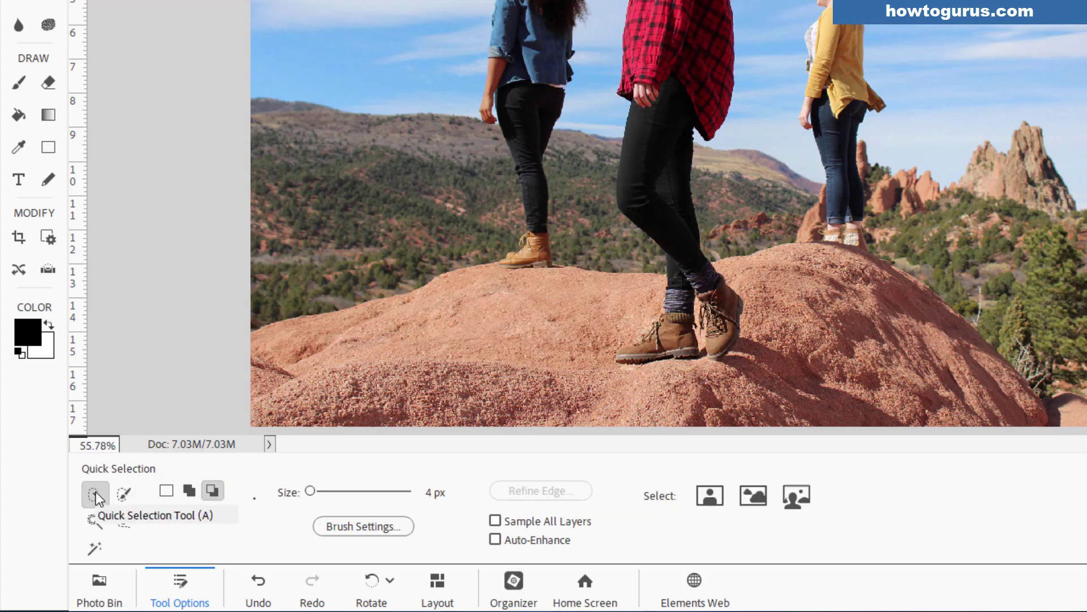
left_click(126, 493)
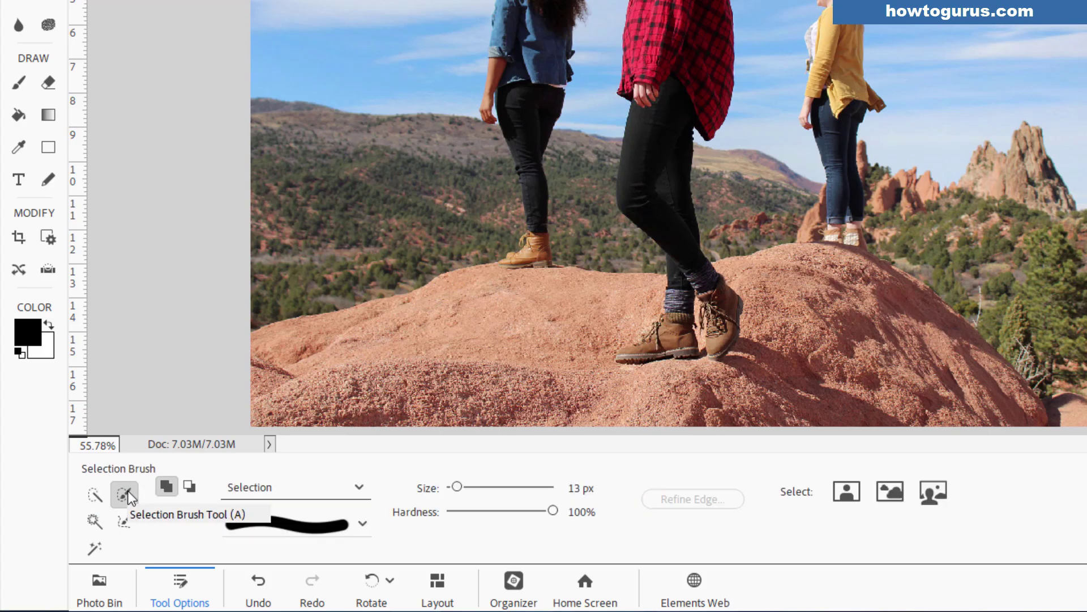
left_click(91, 523)
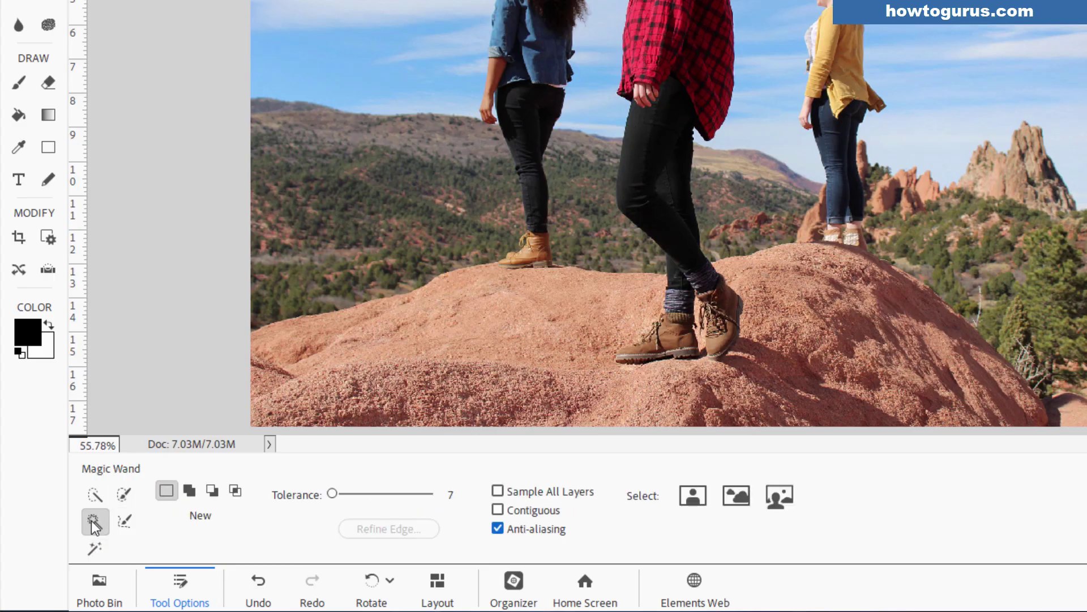
left_click(121, 525)
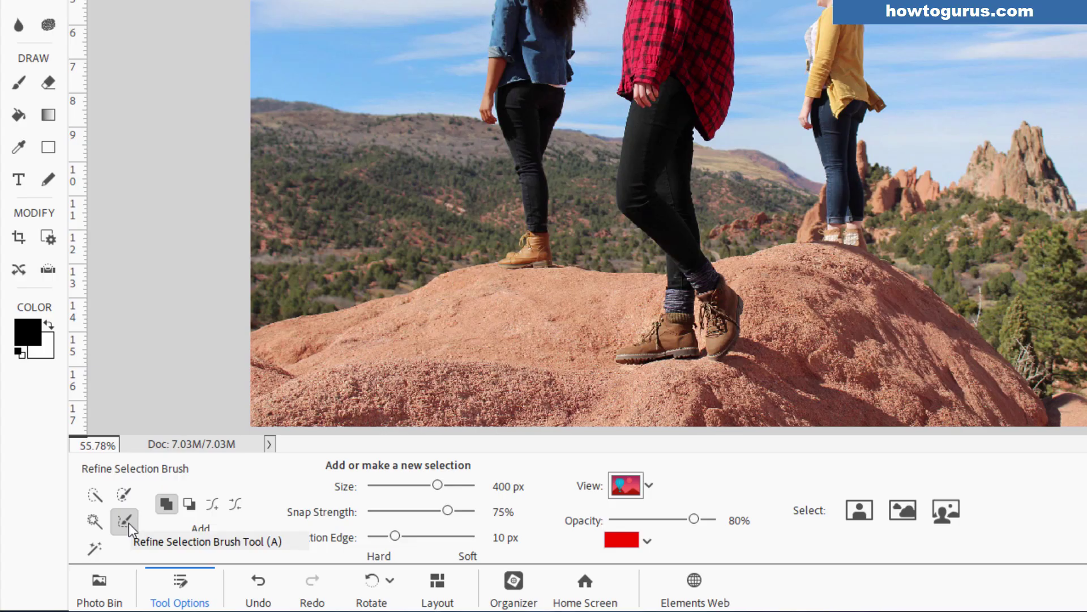
left_click(94, 547)
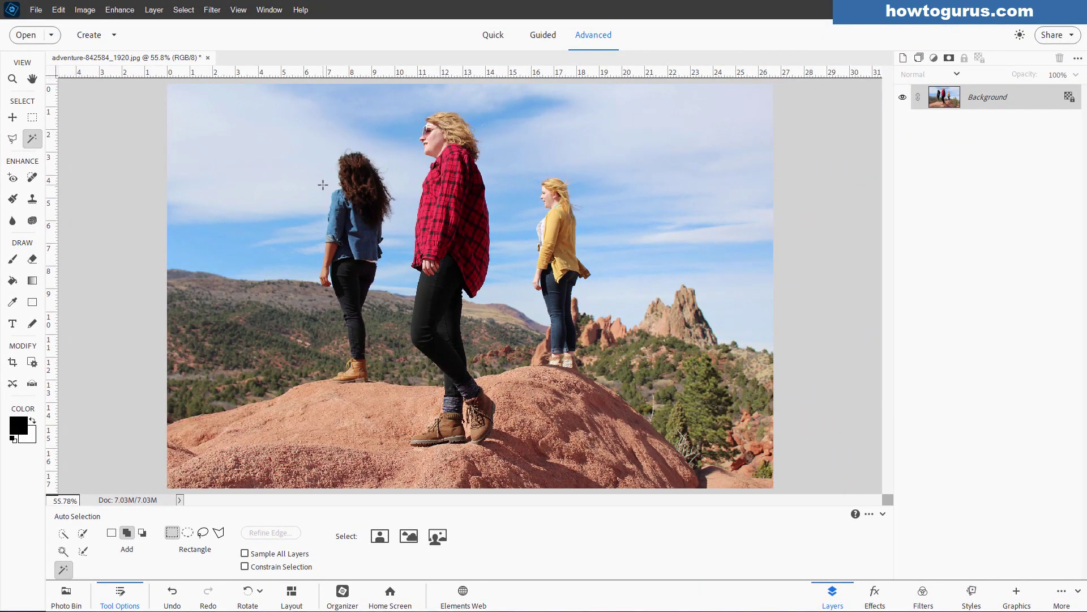
Auto-select the denim, red plaid and yellow jackets one at a time, clearing between tries
left_click_drag(388, 261, 392, 269)
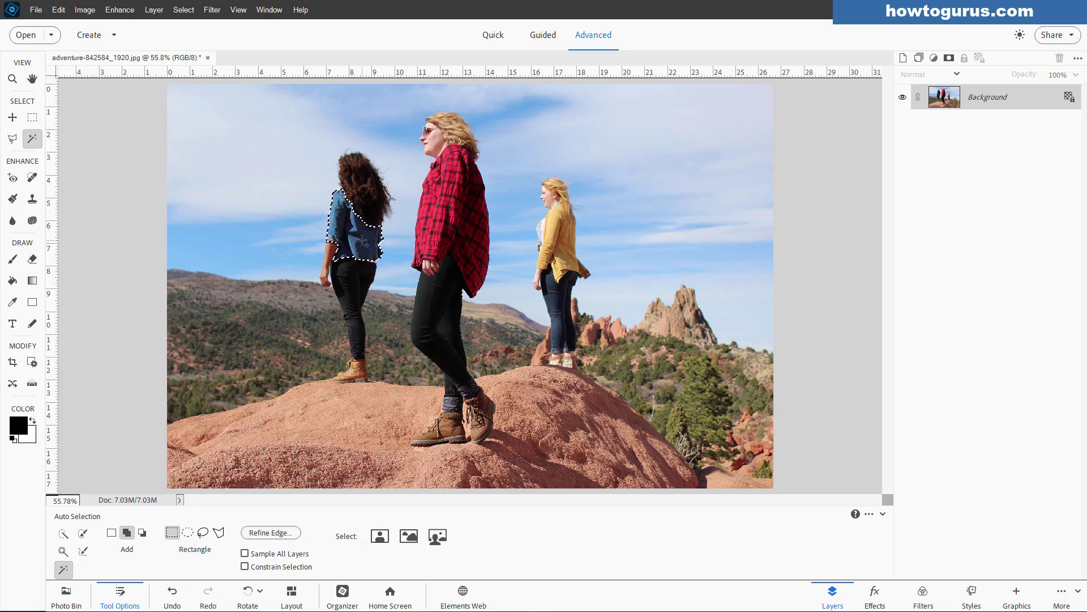
key("ctrl+d")
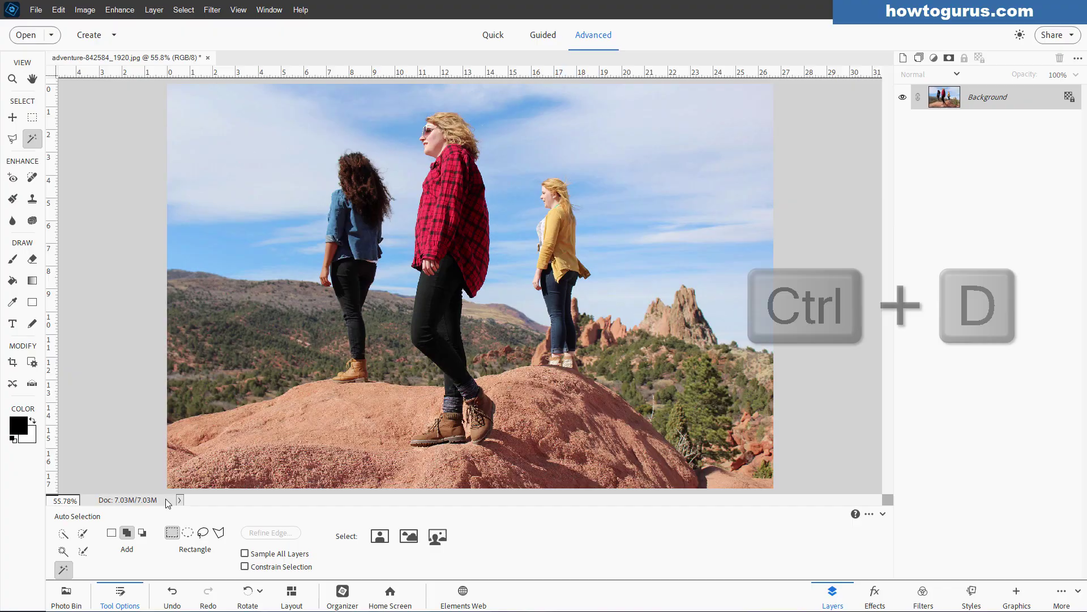
left_click_drag(412, 144, 493, 282)
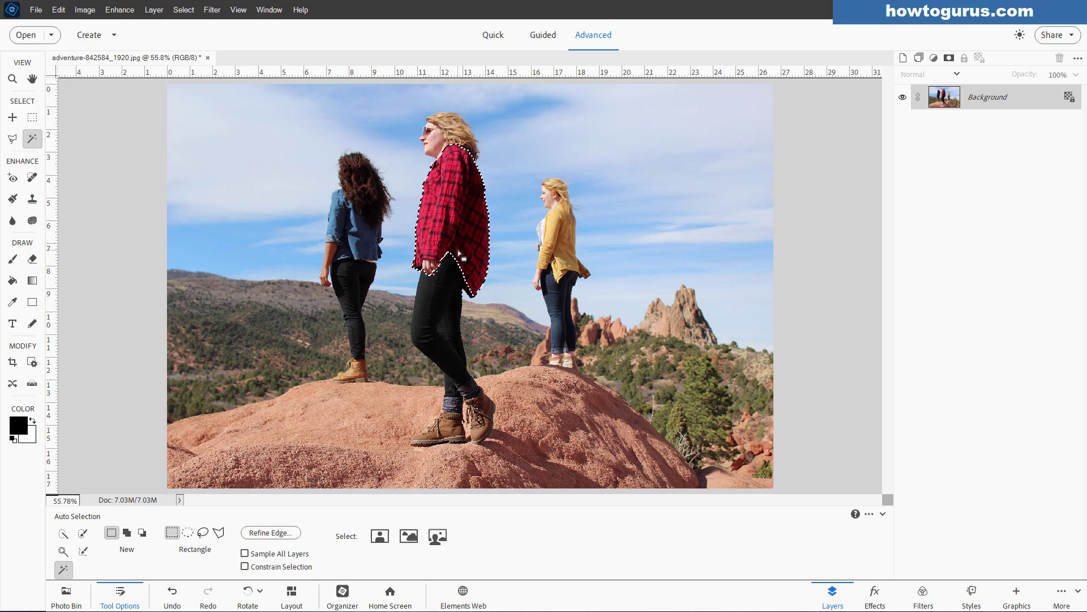
key("ctrl+d")
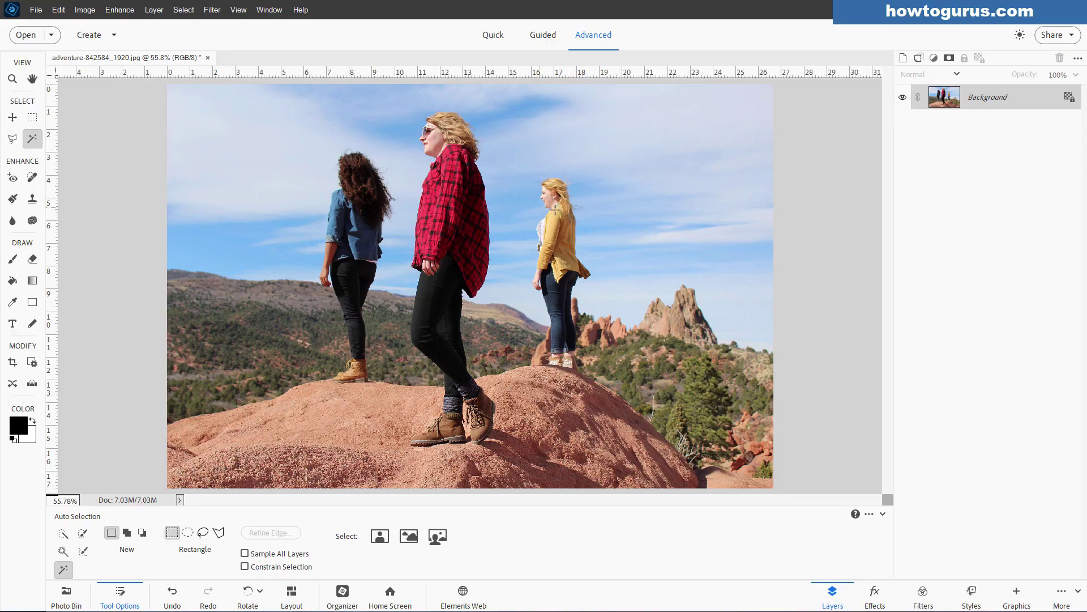
left_click_drag(539, 206, 600, 285)
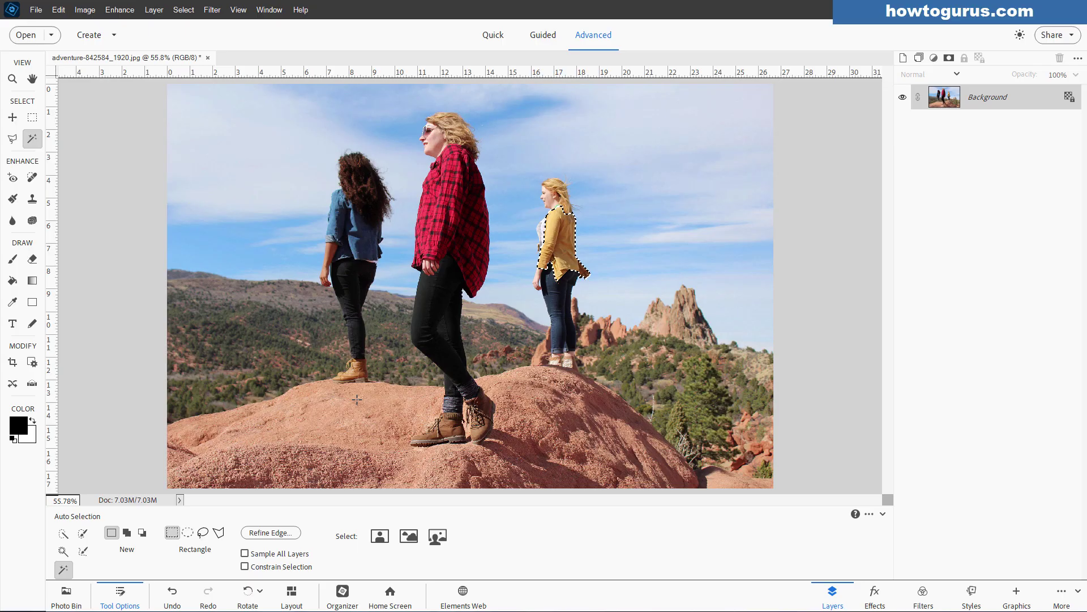
In Add mode, box the red plaid and denim jackets to join the yellow one
left_click(129, 533)
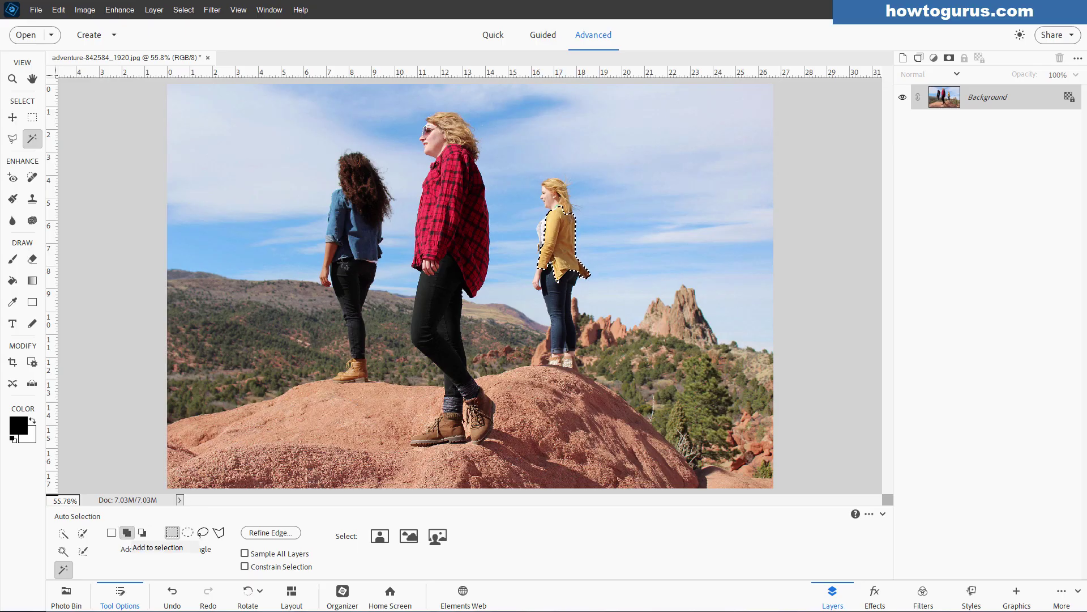
left_click_drag(412, 145, 498, 294)
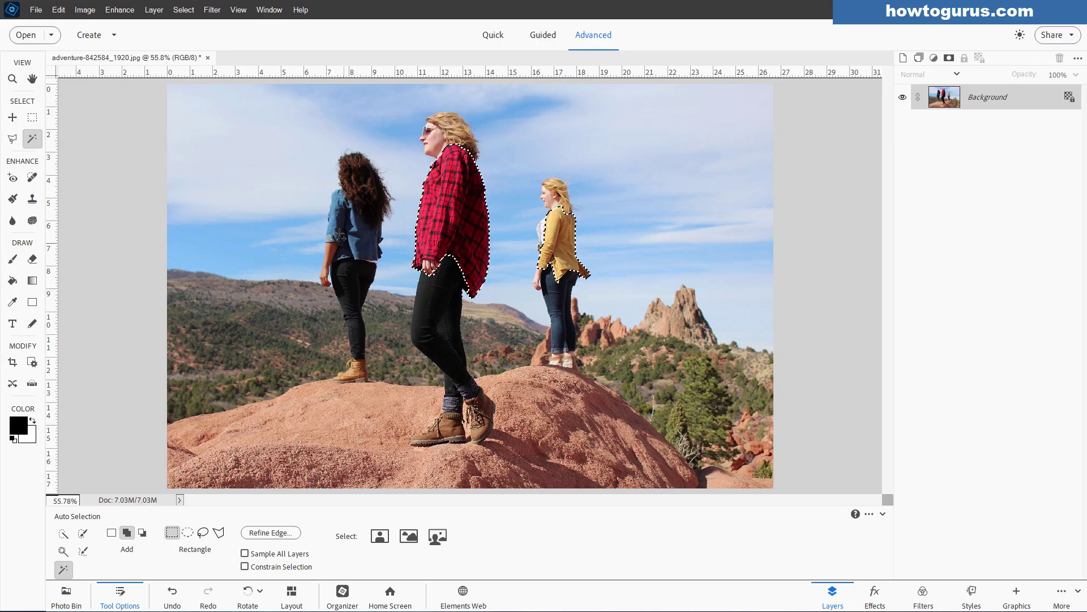
left_click_drag(322, 186, 390, 268)
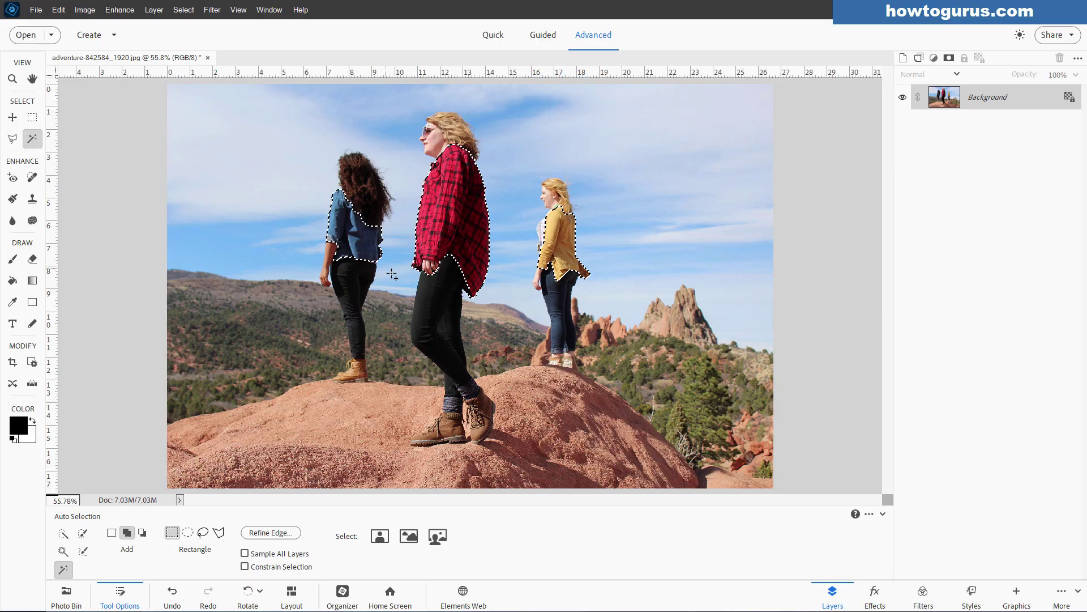
Zoom in, paint the fingers out with the Selection Brush in Subtract mode, then return to Auto Selection
scroll(419, 288, "up", 5)
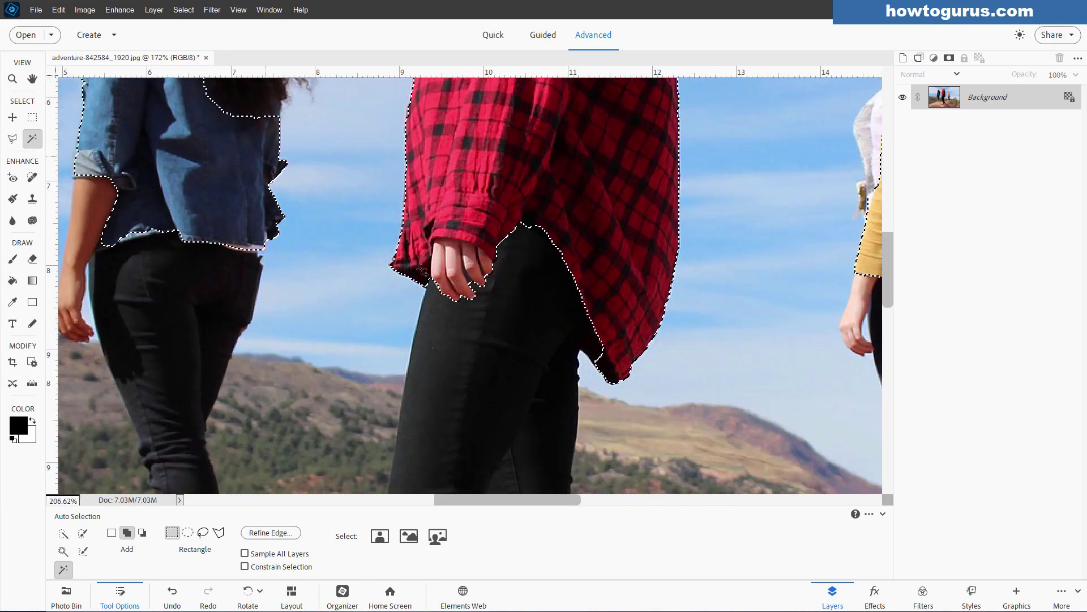
scroll(460, 286, "up", 1)
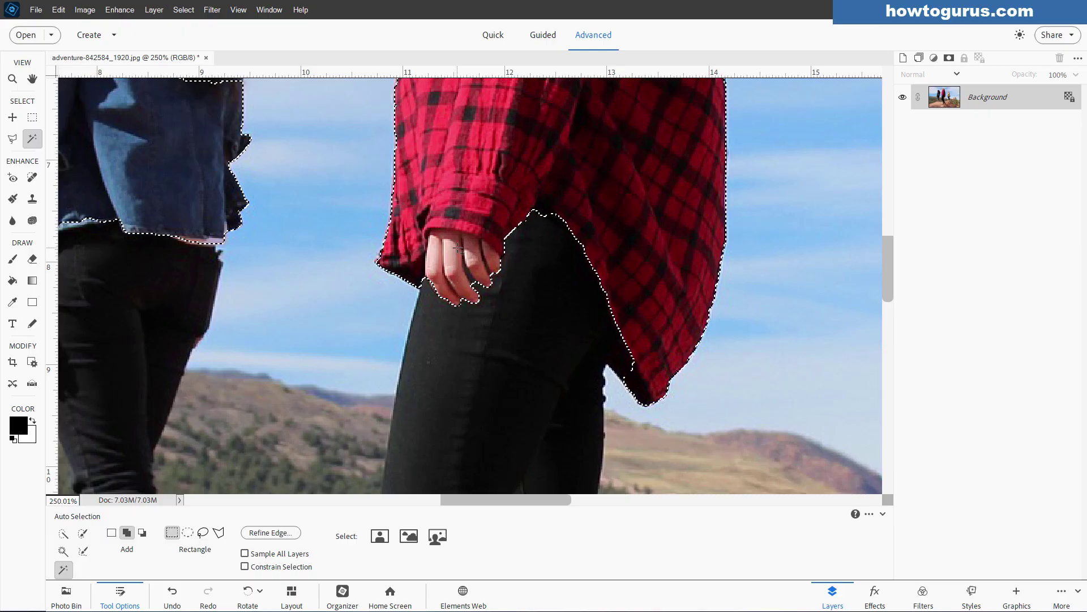
left_click(82, 534)
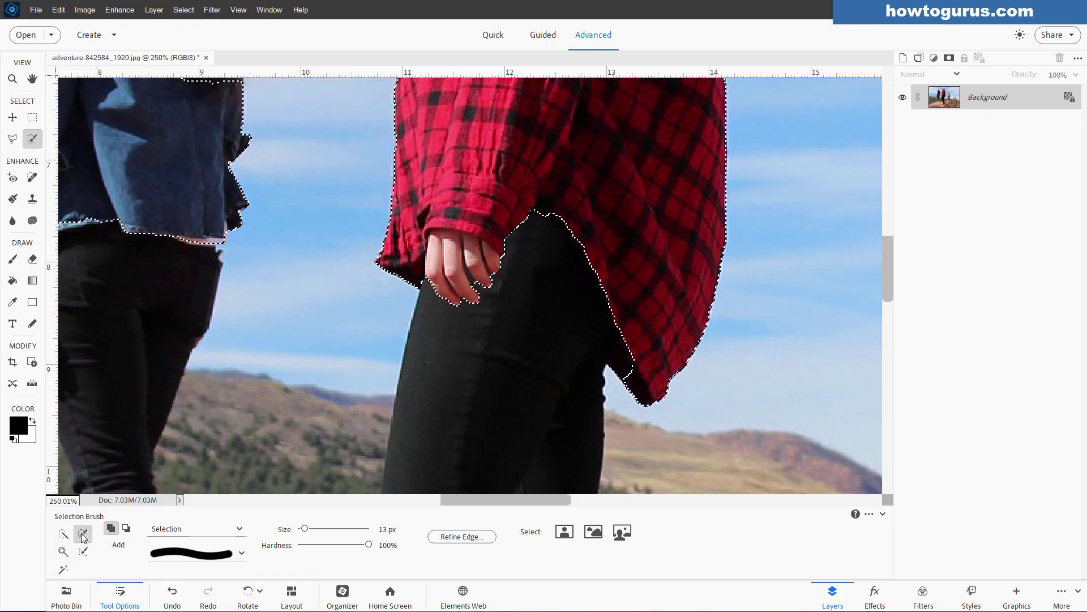
left_click(126, 528)
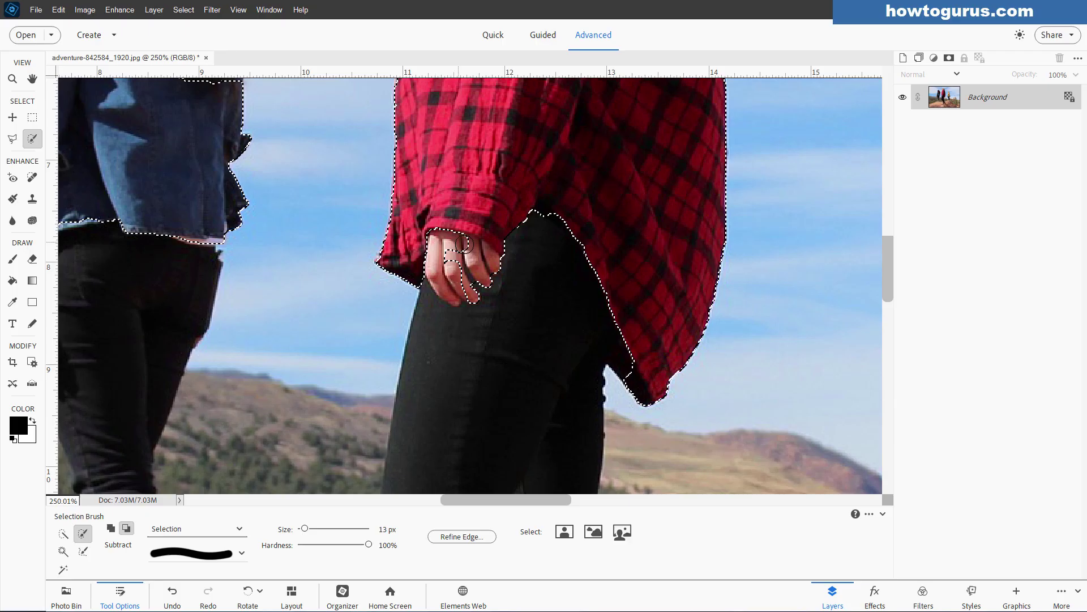
left_click_drag(498, 268, 452, 256)
scroll(441, 334, "down", 5)
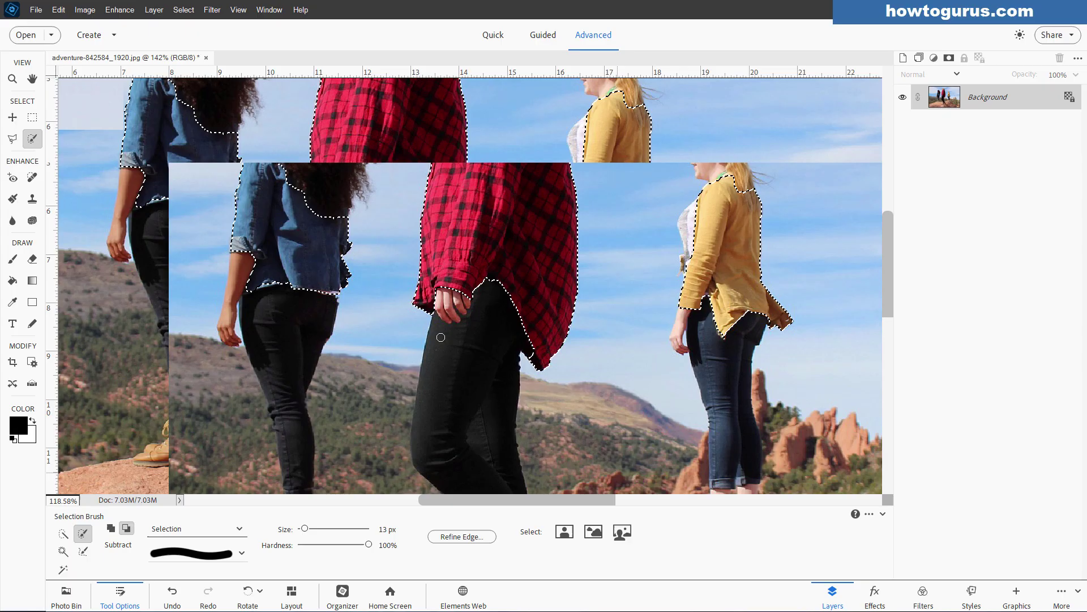
left_click(66, 569)
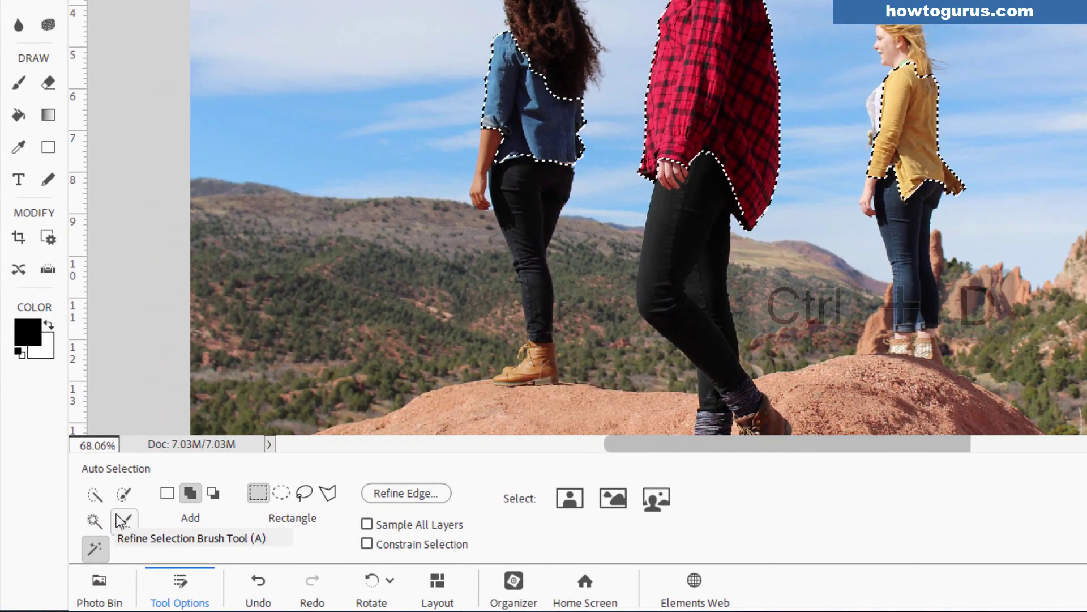
Deselect and click the red shirt with the Magic Wand
key("ctrl+d")
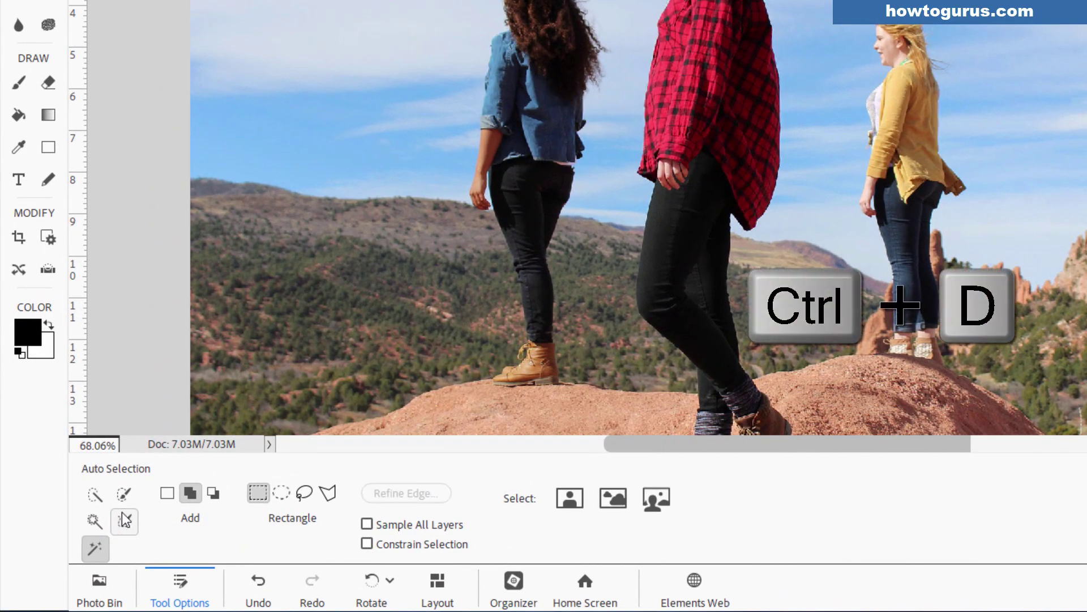
left_click(97, 518)
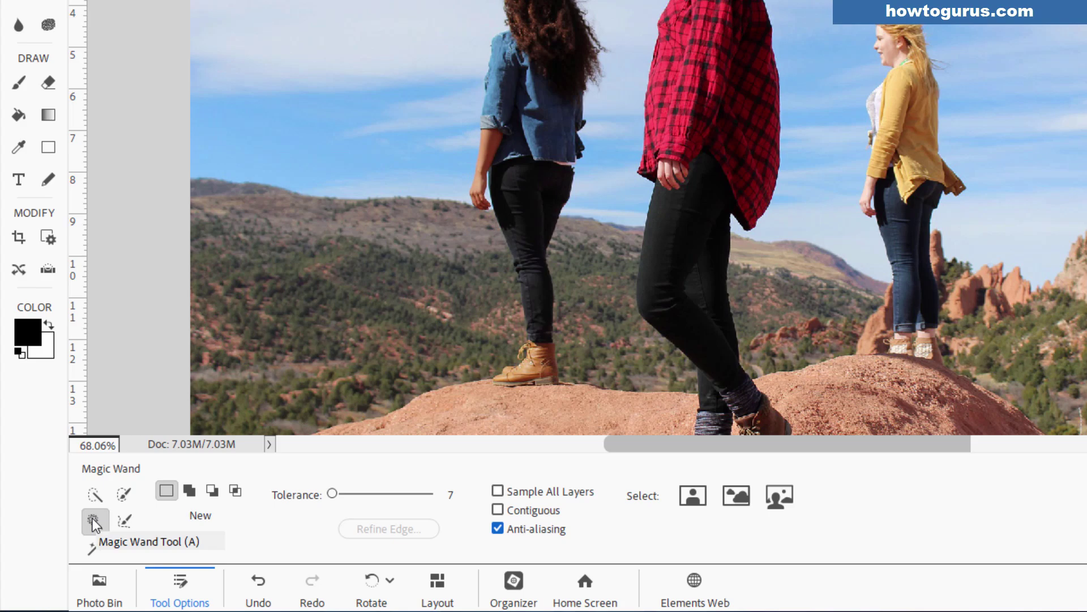
left_click(708, 85)
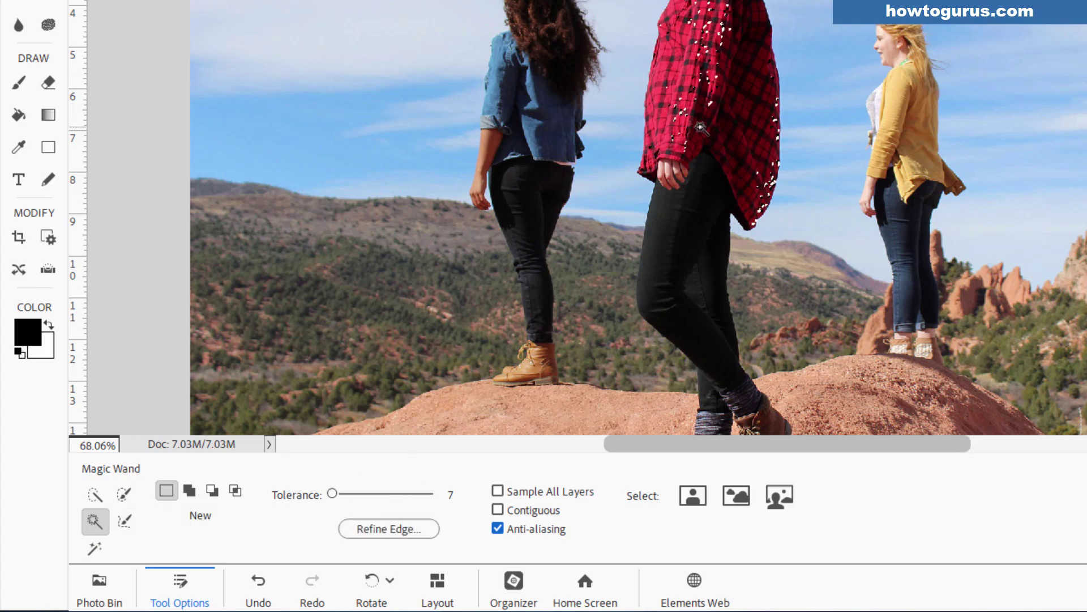
Set the Magic Wand tolerance to 50 and reselect red tones across the photo from the shirt
key("ctrl+d")
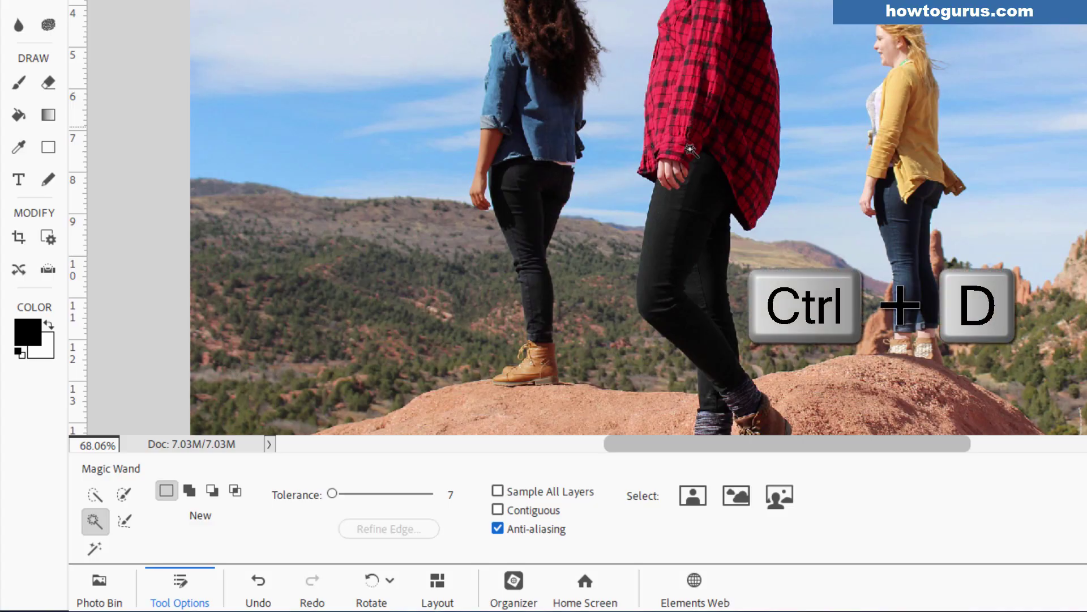
left_click(334, 493)
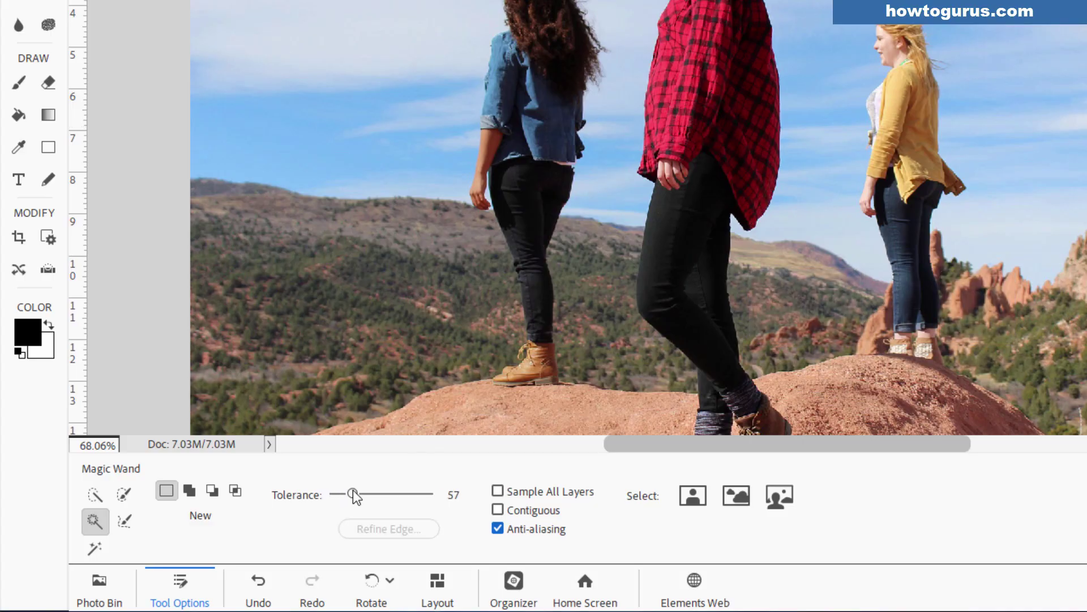
left_click_drag(352, 491, 348, 492)
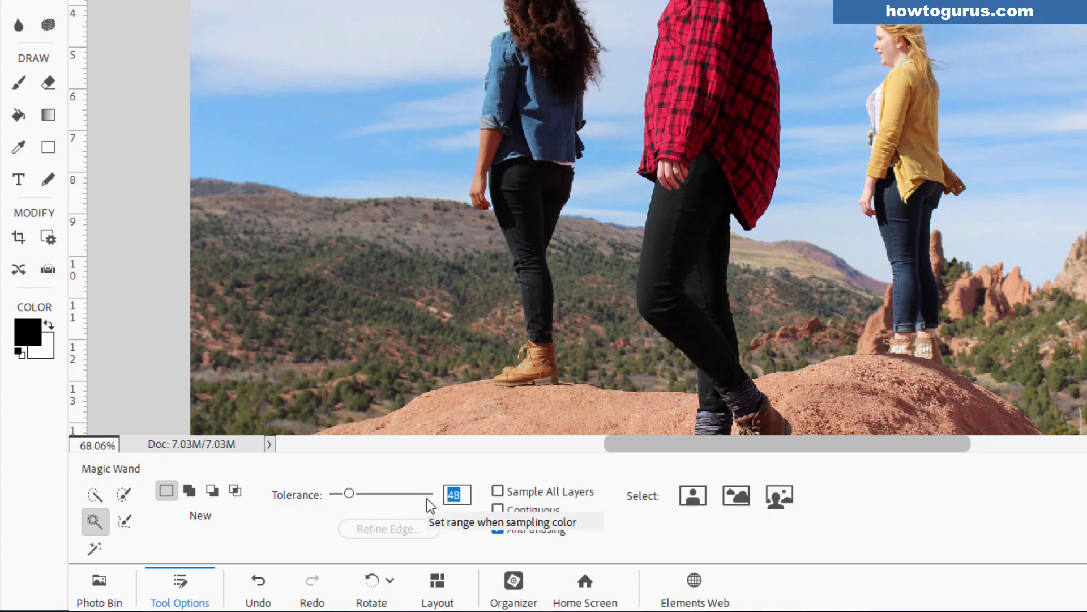
type("50")
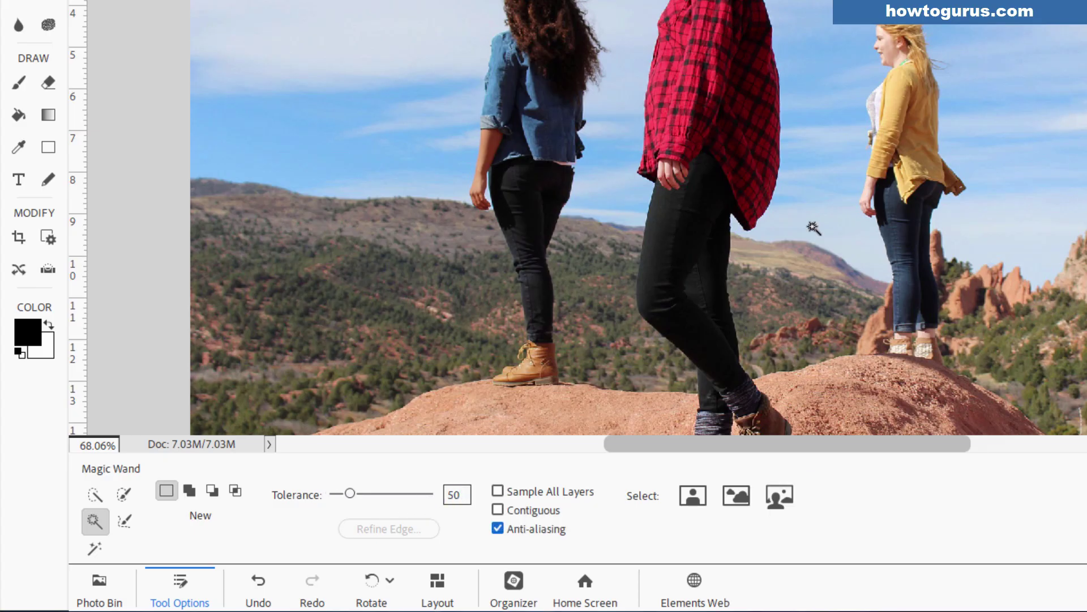
left_click(721, 95)
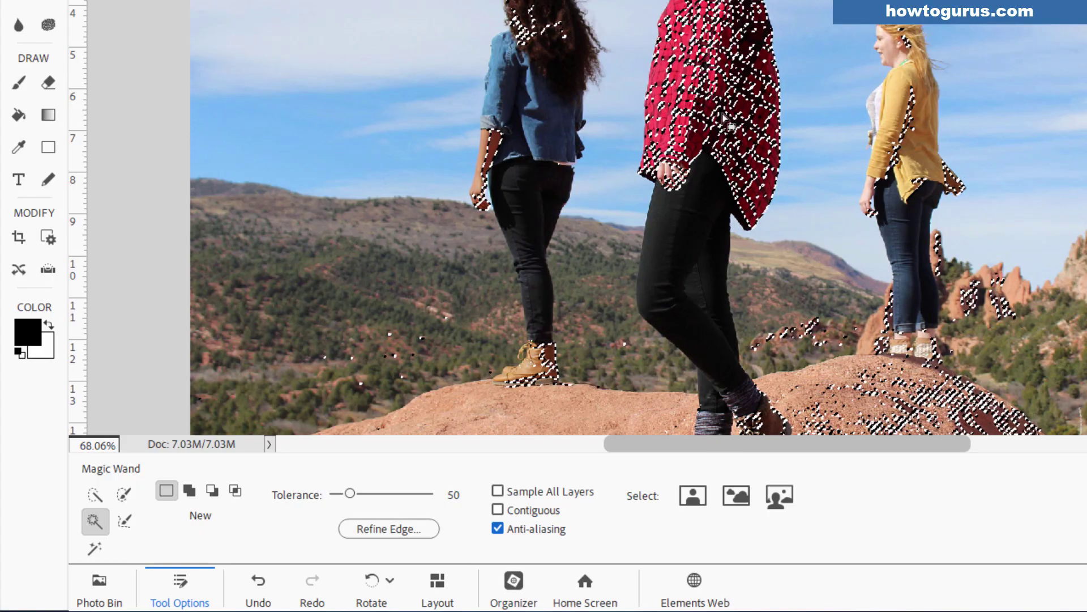
With Contiguous on, select connected patches of the red shirt, then the yellow cardigan
key("ctrl+d")
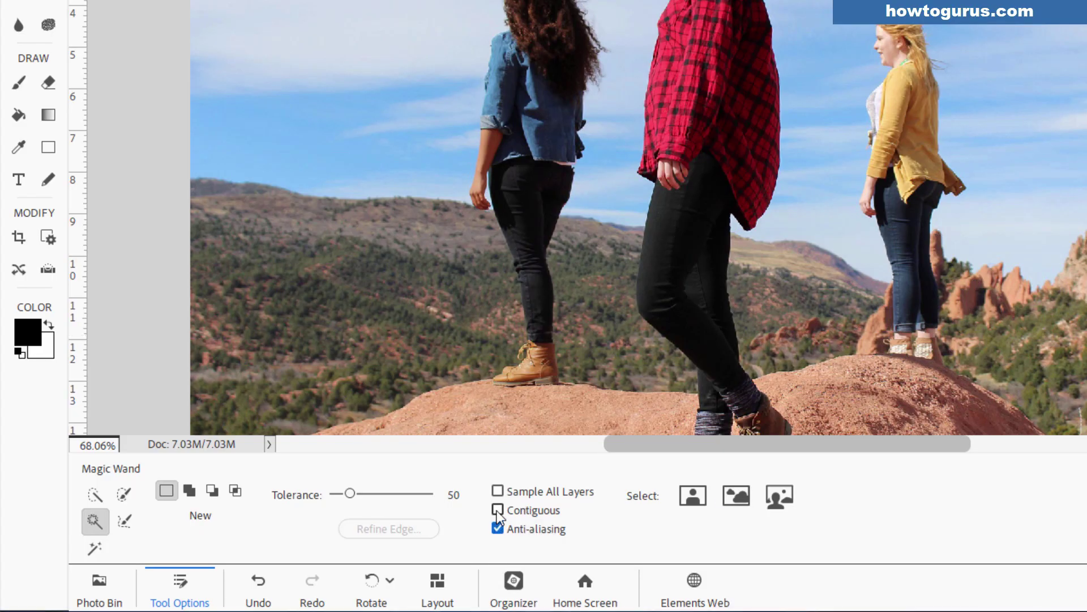
left_click(712, 76)
left_click(687, 82)
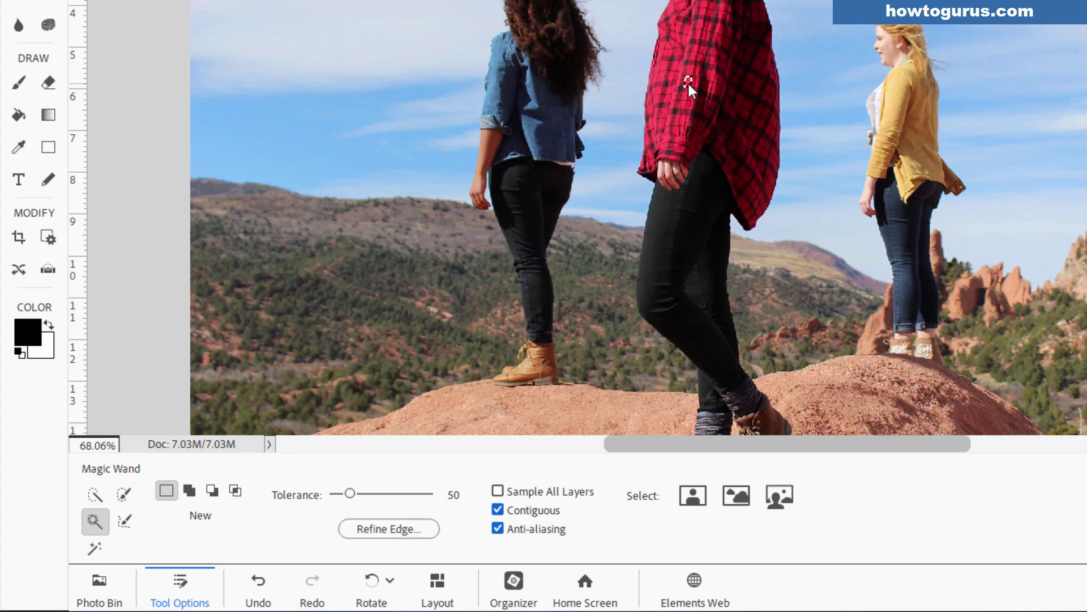
left_click(919, 136)
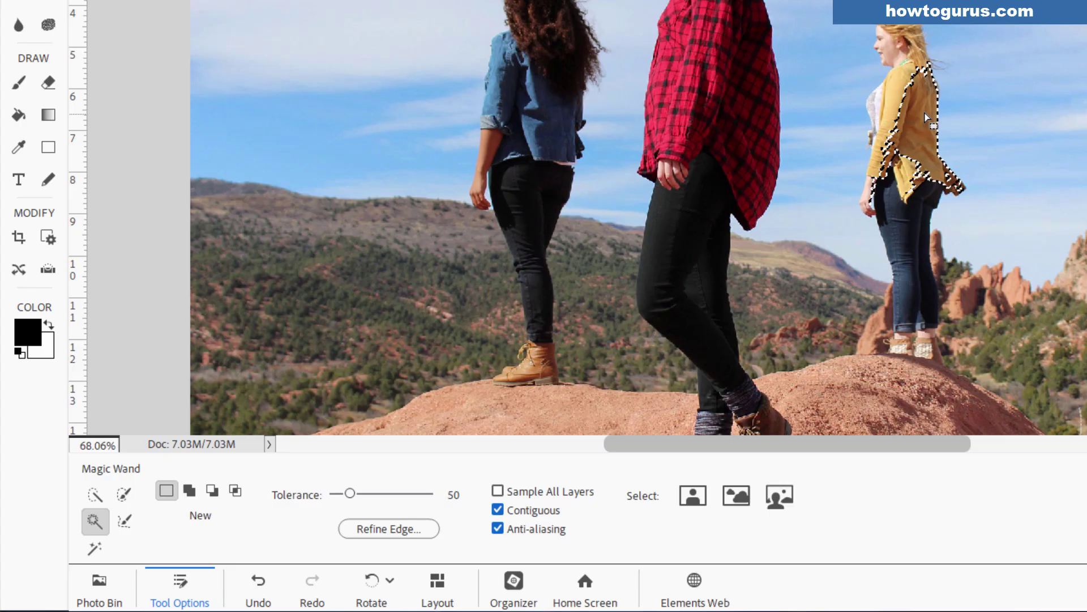
Add the cardigan sleeve and blonde hair in Add mode, then deselect and choose Quick Selection
left_click(189, 490)
left_click(911, 169)
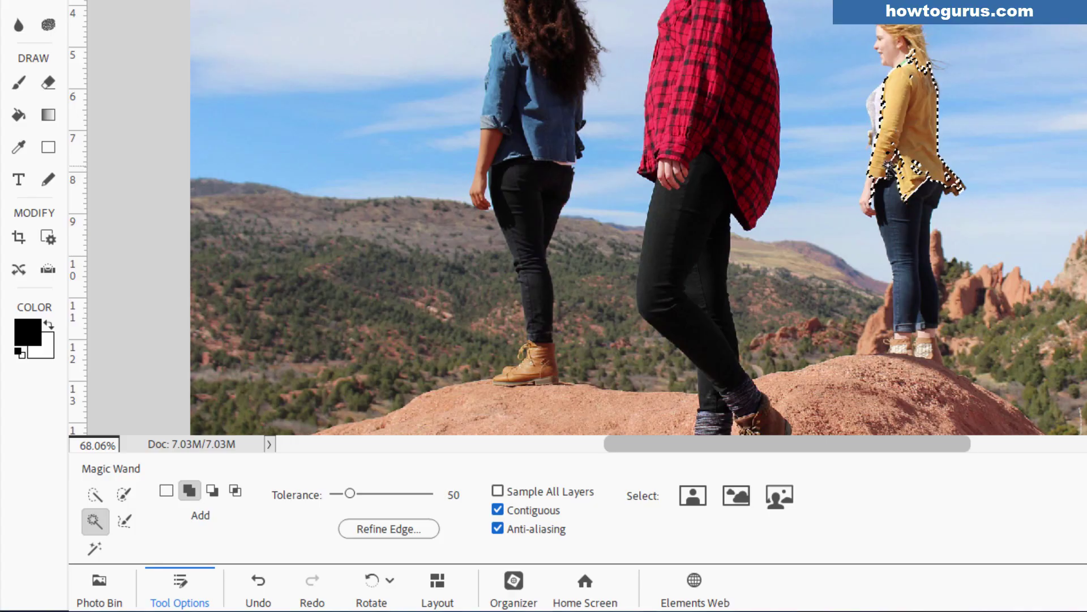
left_click(896, 152)
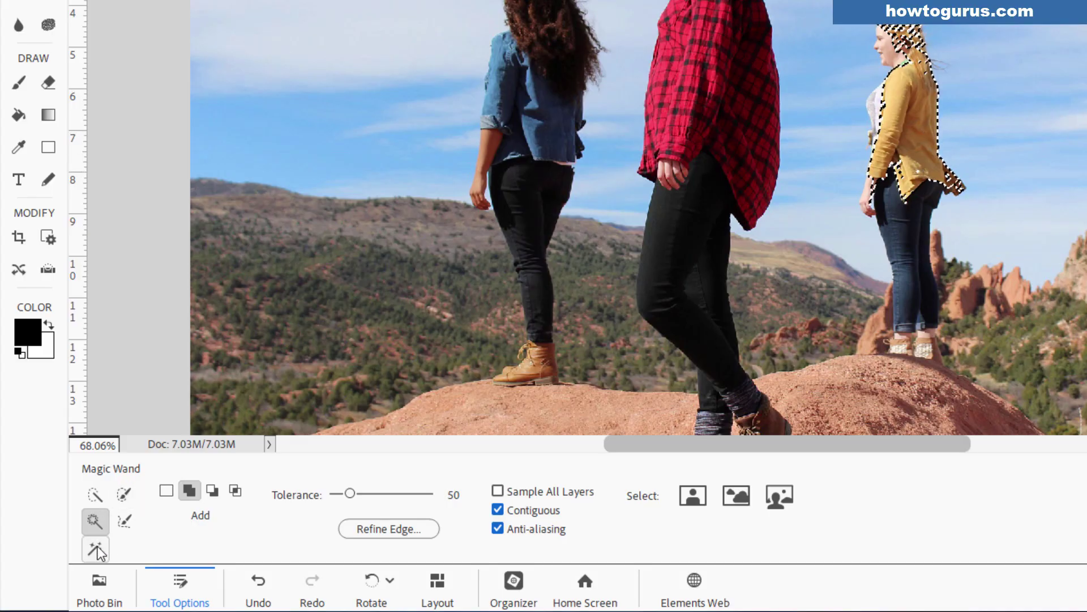
key("ctrl+d")
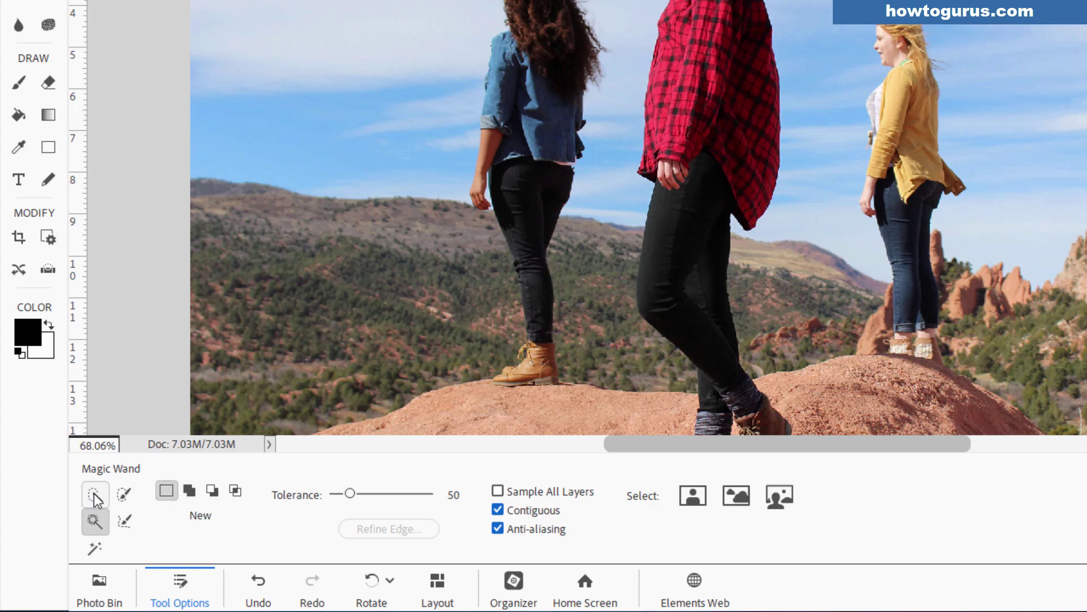
left_click(94, 494)
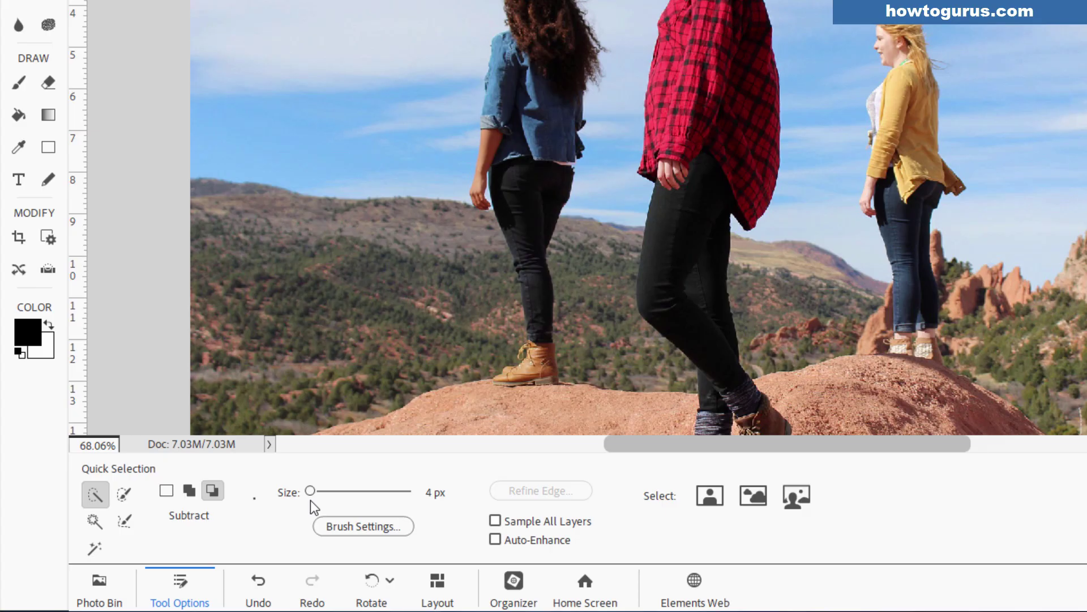
At 12 px, brush the red shirt's sleeve and elbow in Add mode, then subtract the collar hair
mouse_move(311, 491)
left_mouse_down()
mouse_move(334, 491)
mouse_move(317, 491)
left_mouse_up()
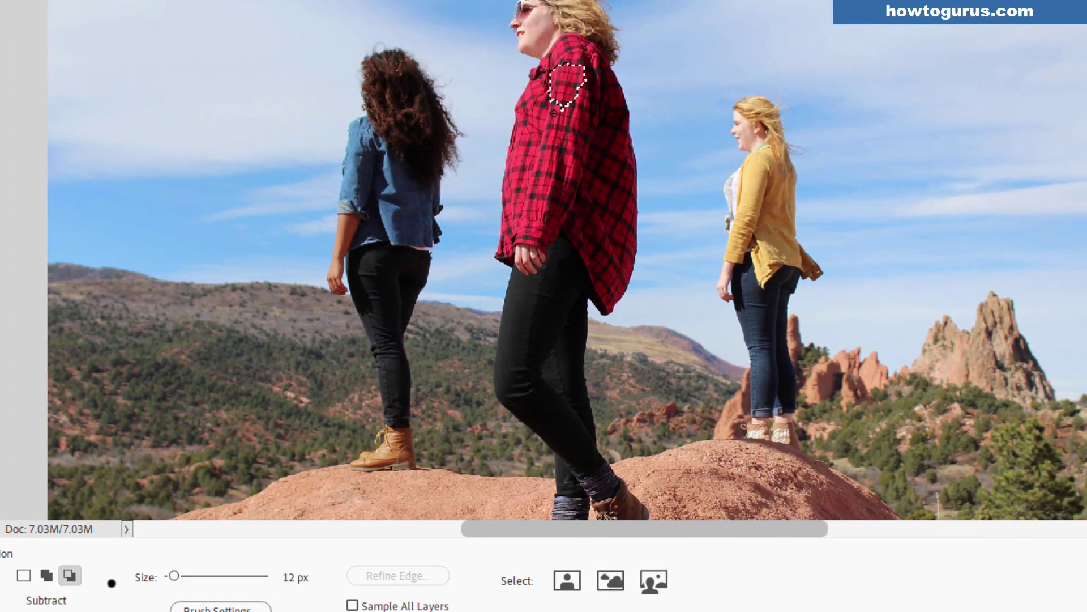
mouse_move(554, 111)
left_mouse_down()
mouse_move(524, 146)
mouse_move(504, 255)
left_mouse_up()
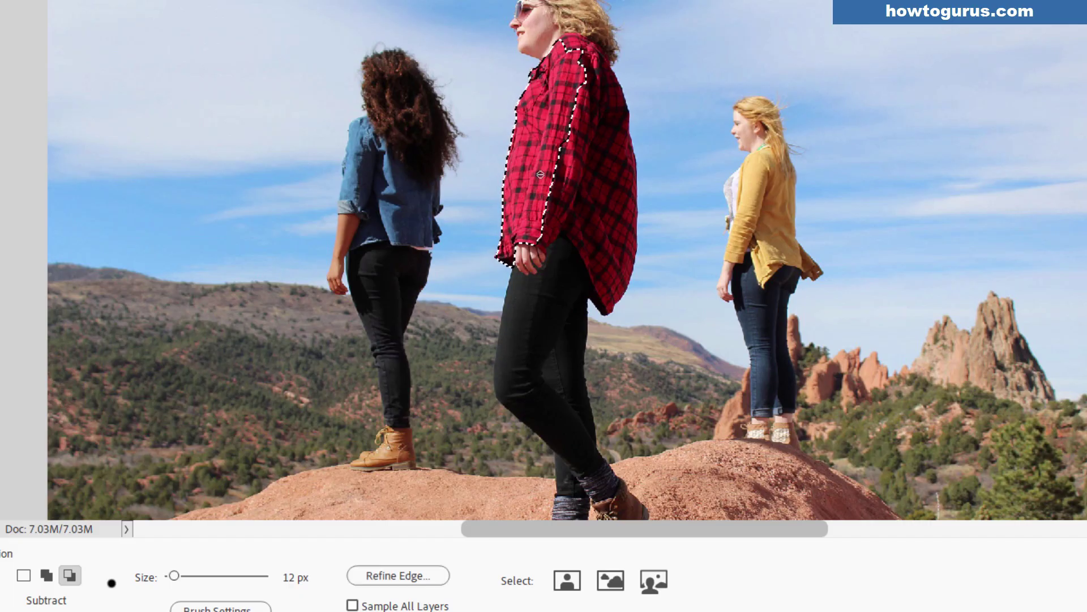
left_click(47, 576)
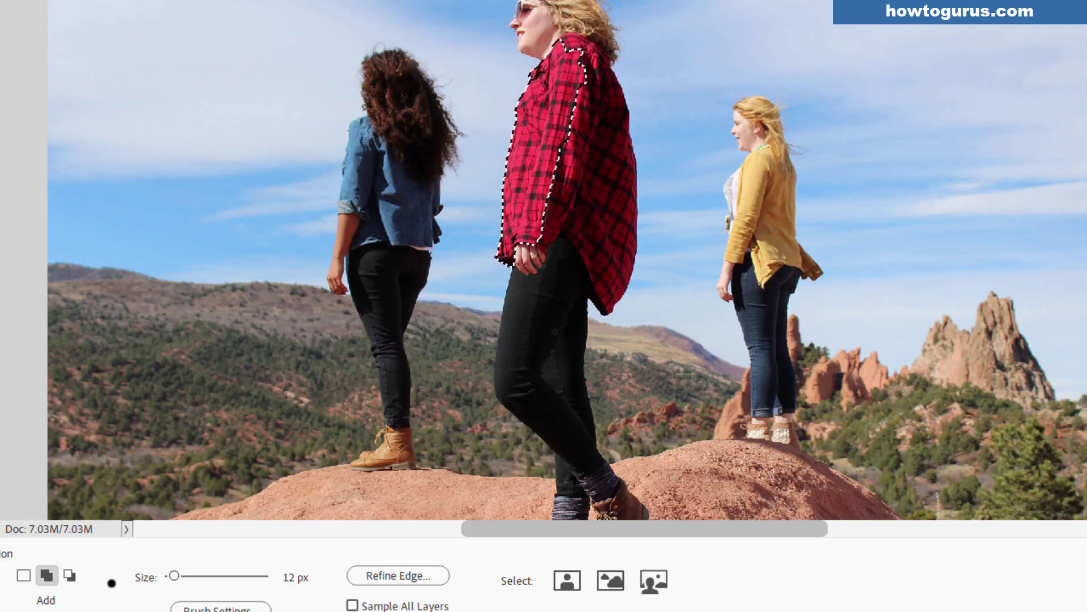
mouse_move(564, 192)
left_mouse_down()
mouse_move(542, 244)
mouse_move(567, 228)
mouse_move(591, 251)
mouse_move(601, 301)
mouse_move(623, 176)
mouse_move(588, 62)
mouse_move(572, 203)
mouse_move(577, 162)
mouse_move(561, 167)
mouse_move(573, 193)
left_mouse_up()
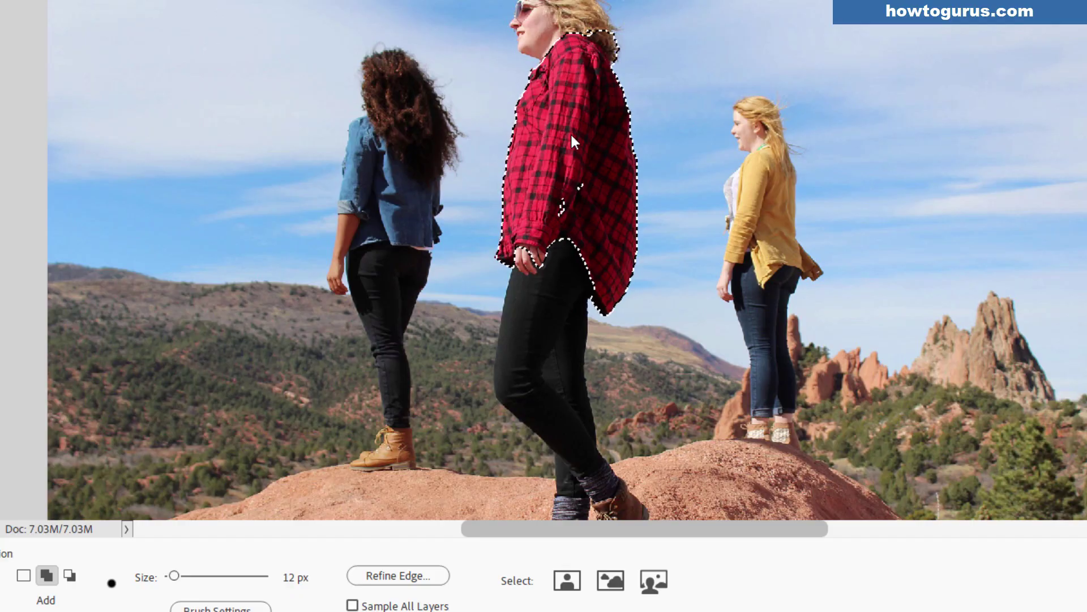
left_click(577, 207)
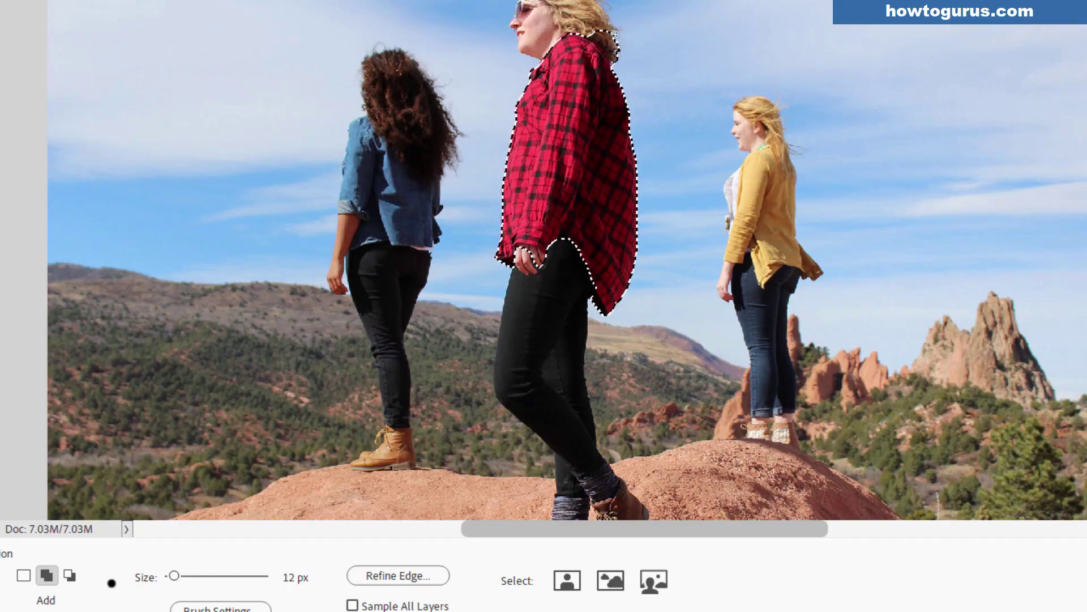
left_click(70, 575)
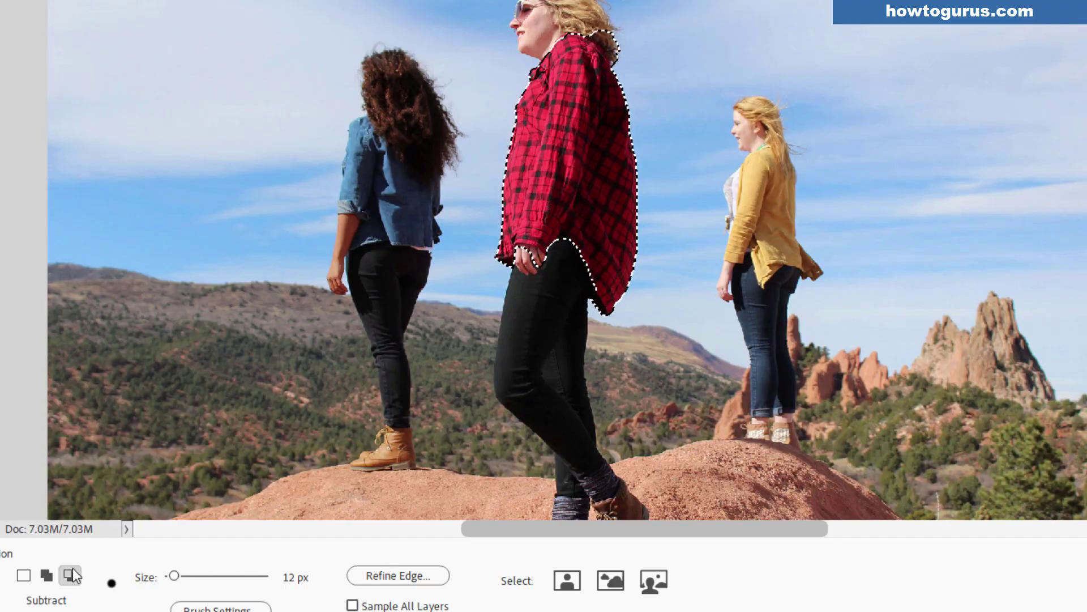
left_click(612, 42)
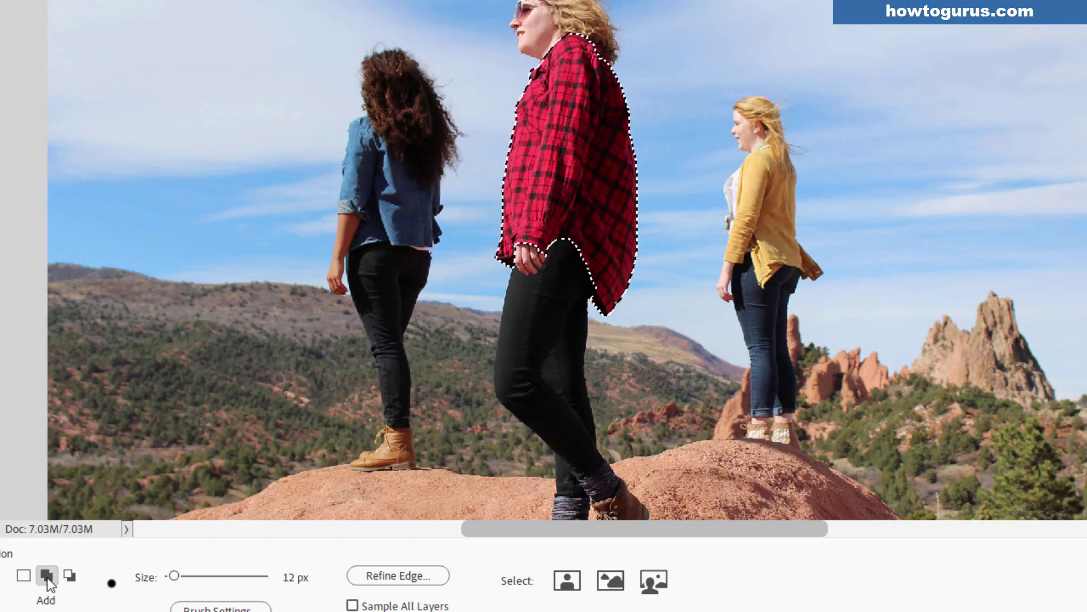
Brush in the yellow cardigan, subtract hair at its shoulder, then add the denim shirt and collar
left_click_drag(768, 154, 751, 164)
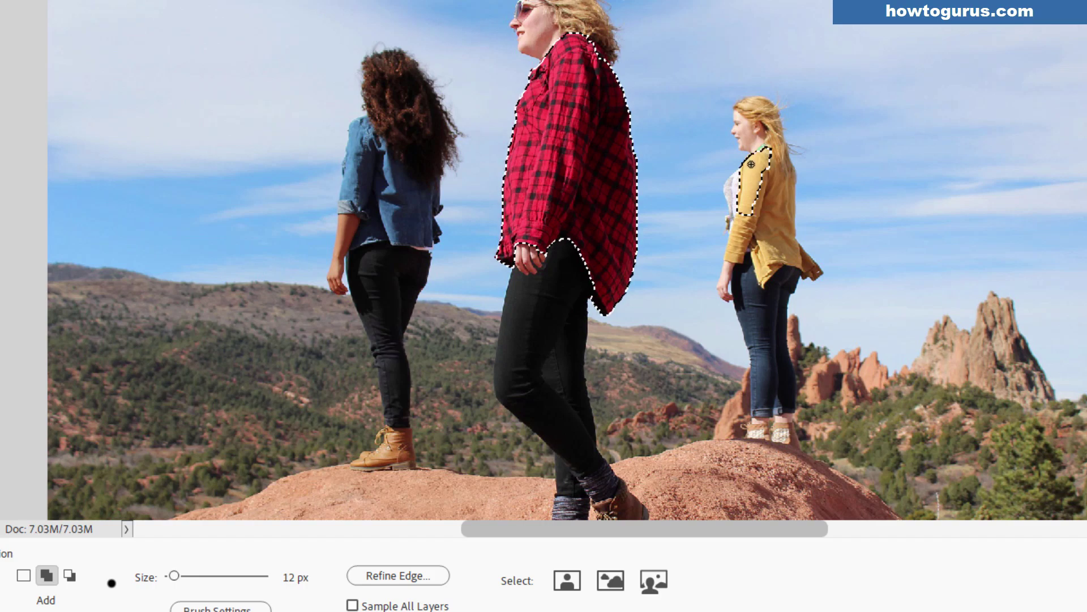
left_click_drag(742, 221, 739, 243)
mouse_move(771, 210)
left_mouse_down()
mouse_move(781, 188)
mouse_move(812, 265)
left_mouse_up()
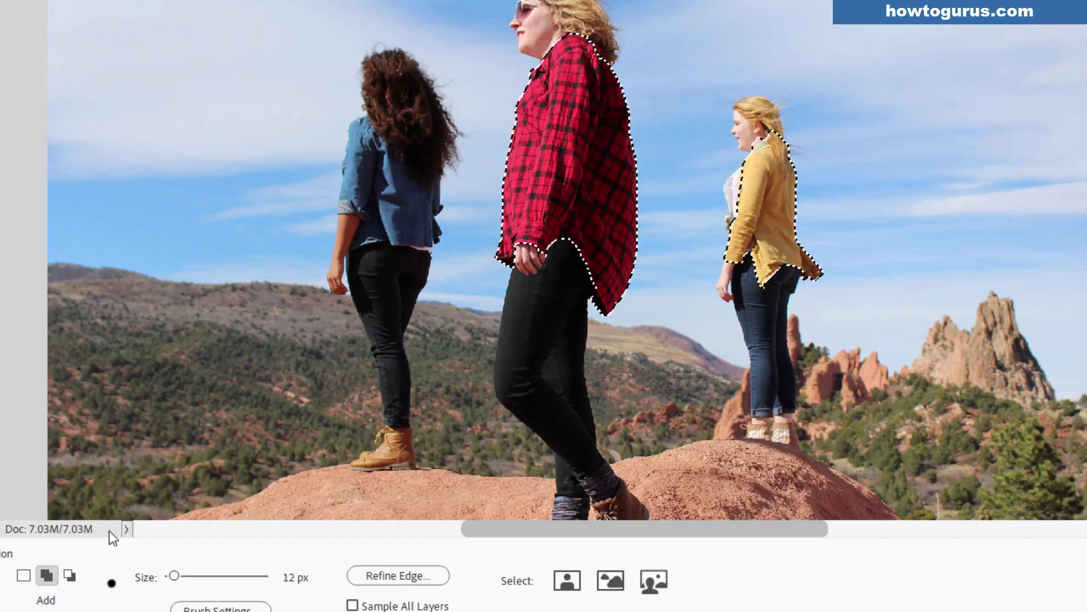
left_click(70, 575)
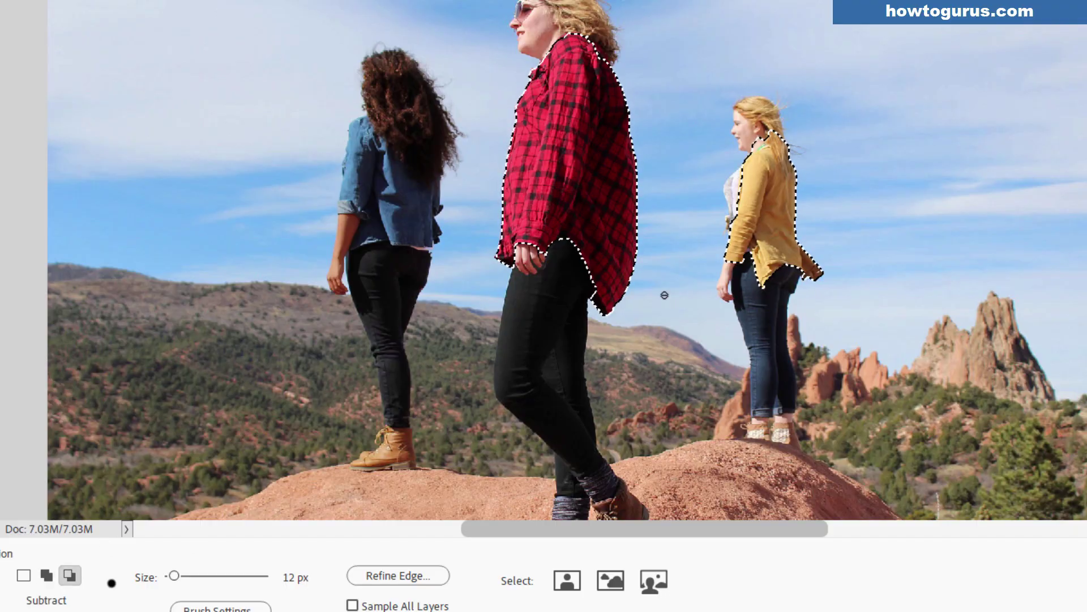
left_click(782, 144)
left_click(785, 148)
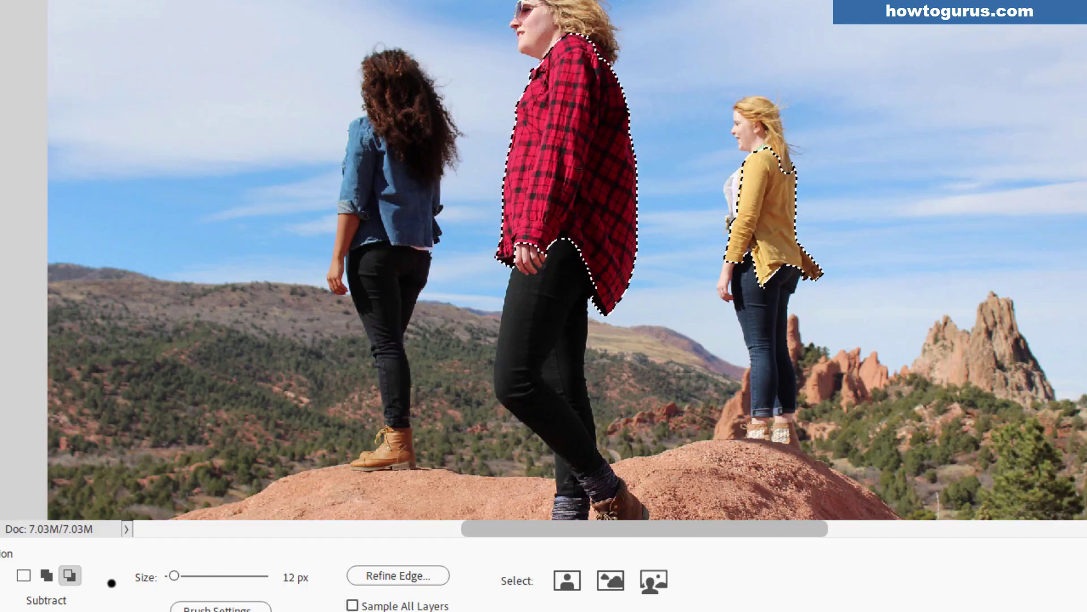
mouse_move(365, 121)
left_mouse_down()
mouse_move(347, 210)
mouse_move(382, 224)
mouse_move(402, 179)
left_mouse_up()
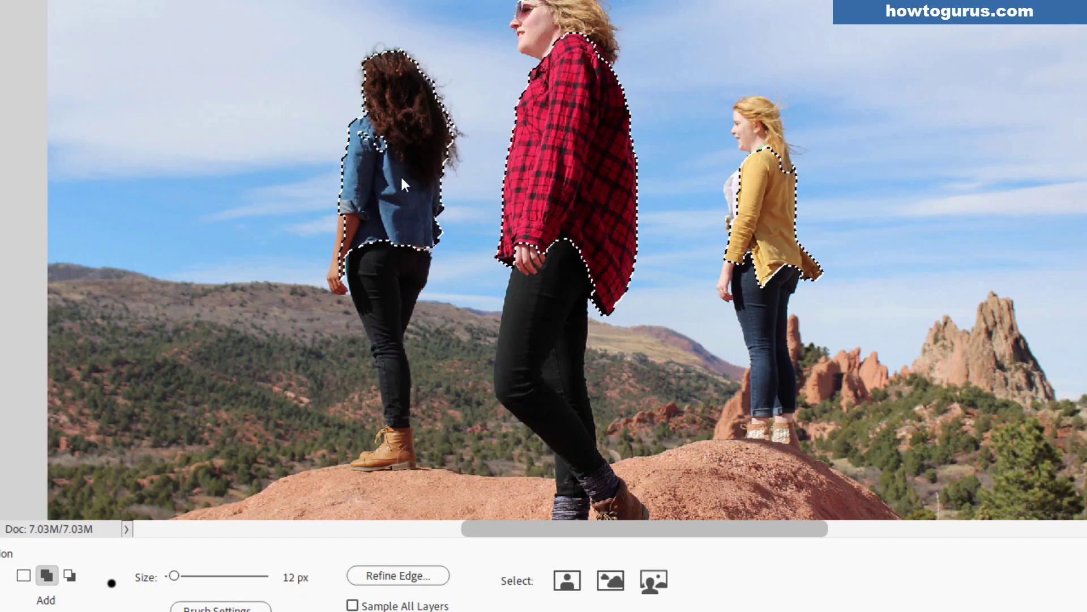
left_click(367, 139)
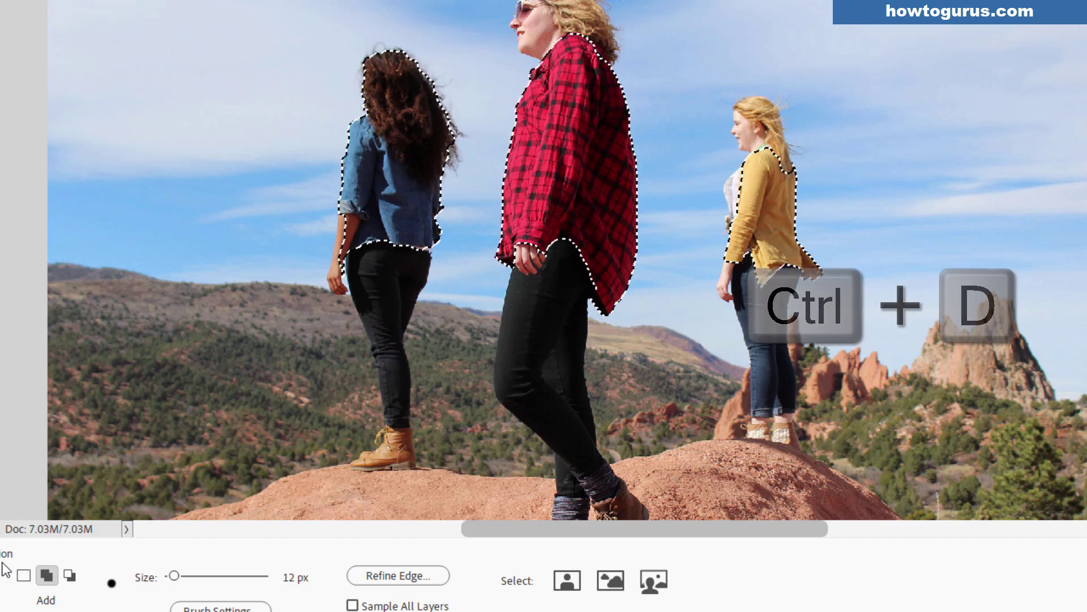
key("ctrl+d")
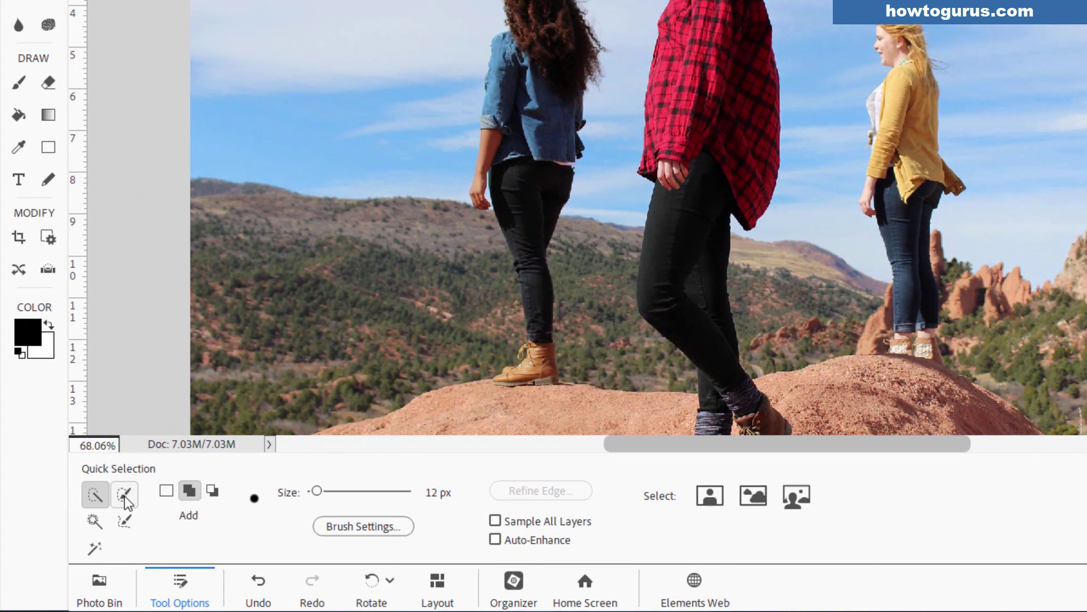
left_click(59, 531)
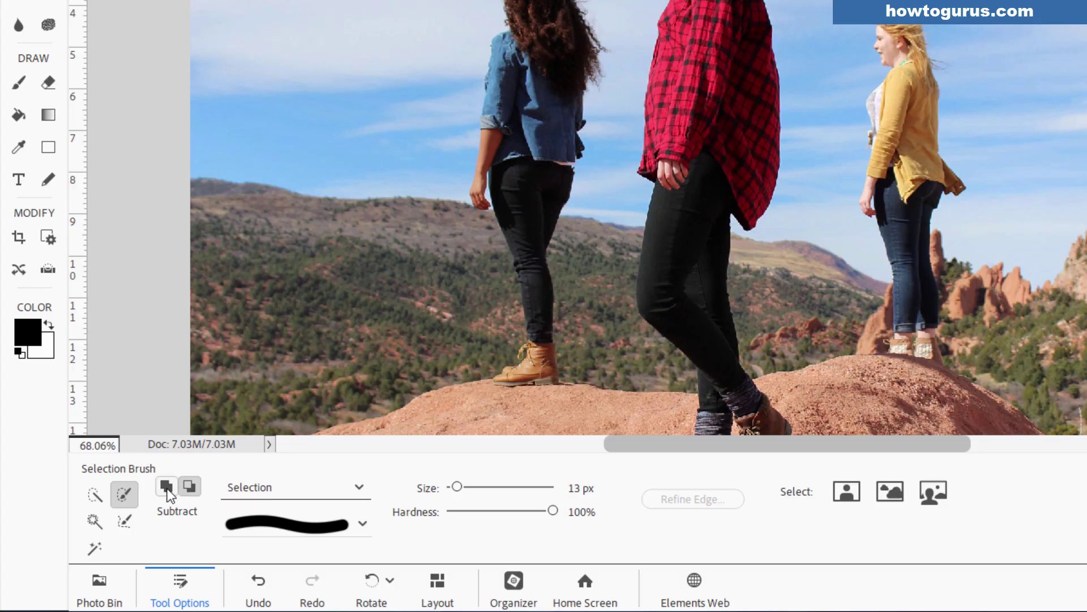
left_click(358, 488)
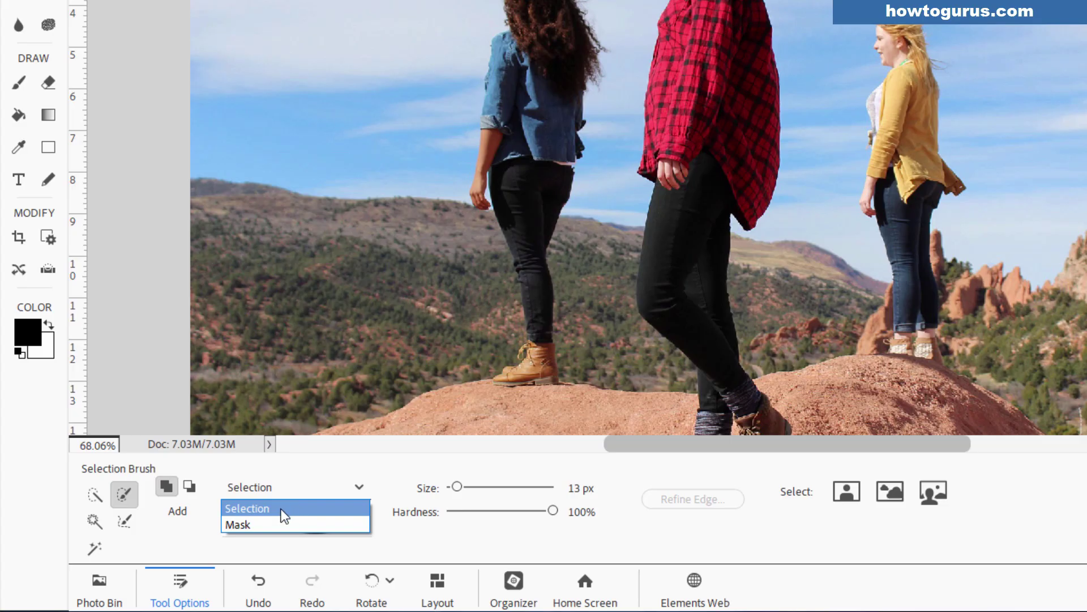
left_click(243, 524)
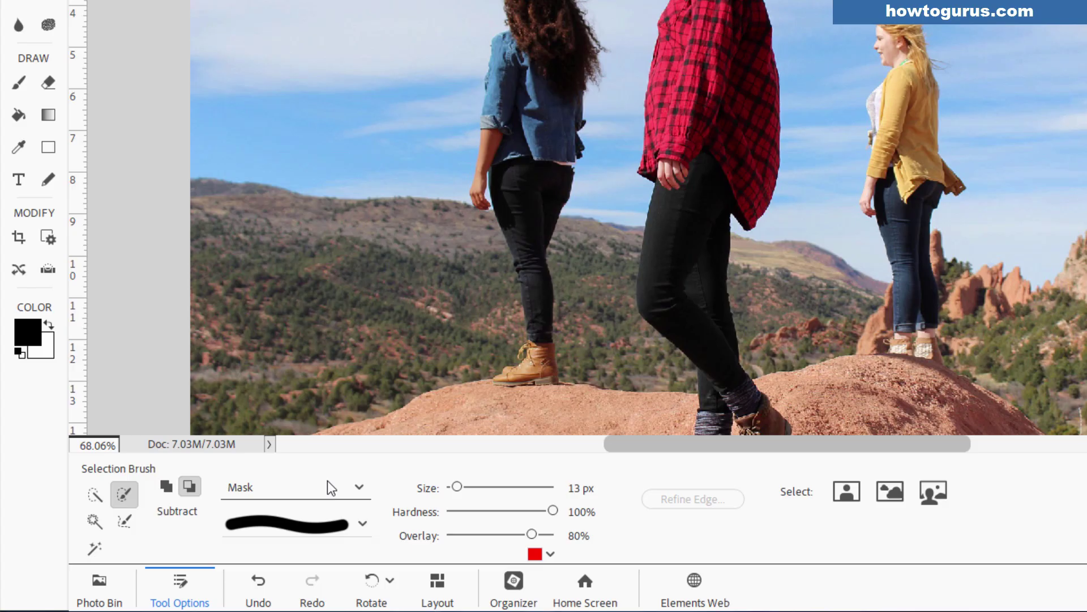
left_click(358, 488)
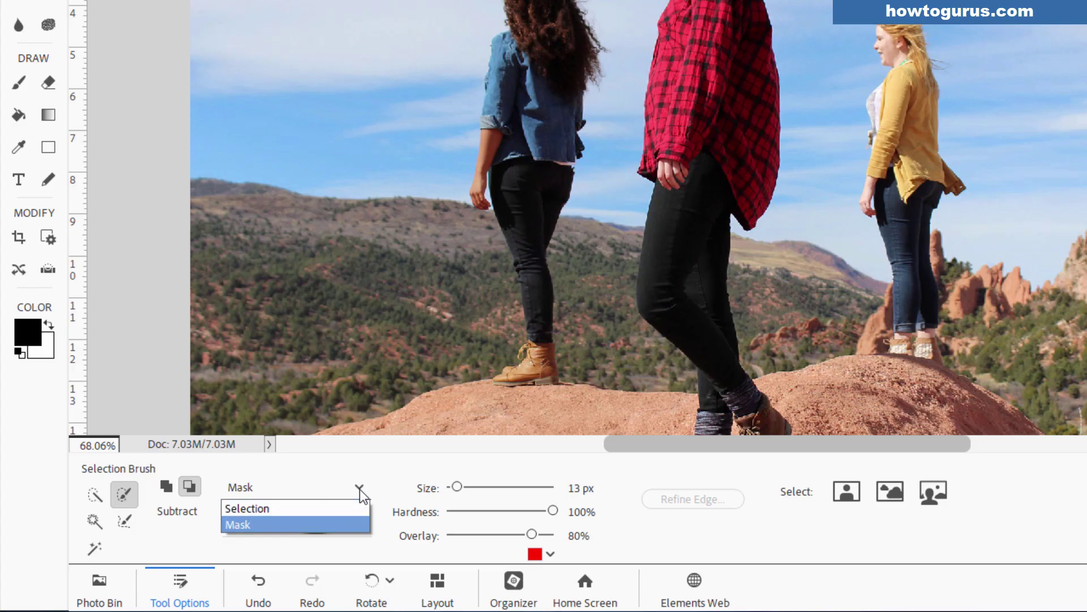
left_click(301, 505)
left_click(300, 488)
left_click(301, 518)
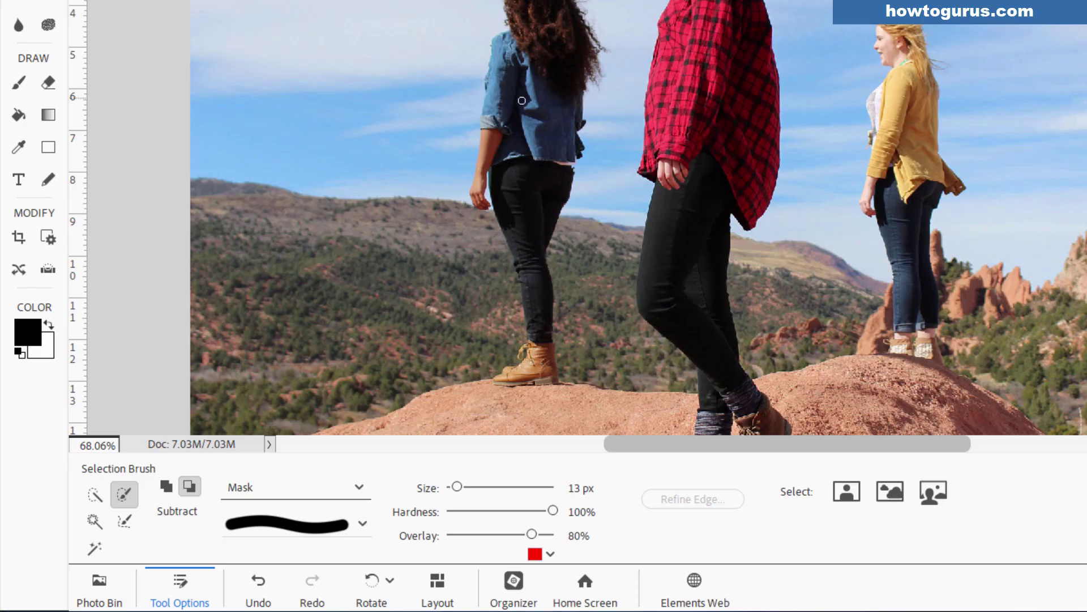
mouse_move(521, 100)
left_mouse_down()
mouse_move(545, 132)
mouse_move(517, 136)
left_mouse_up()
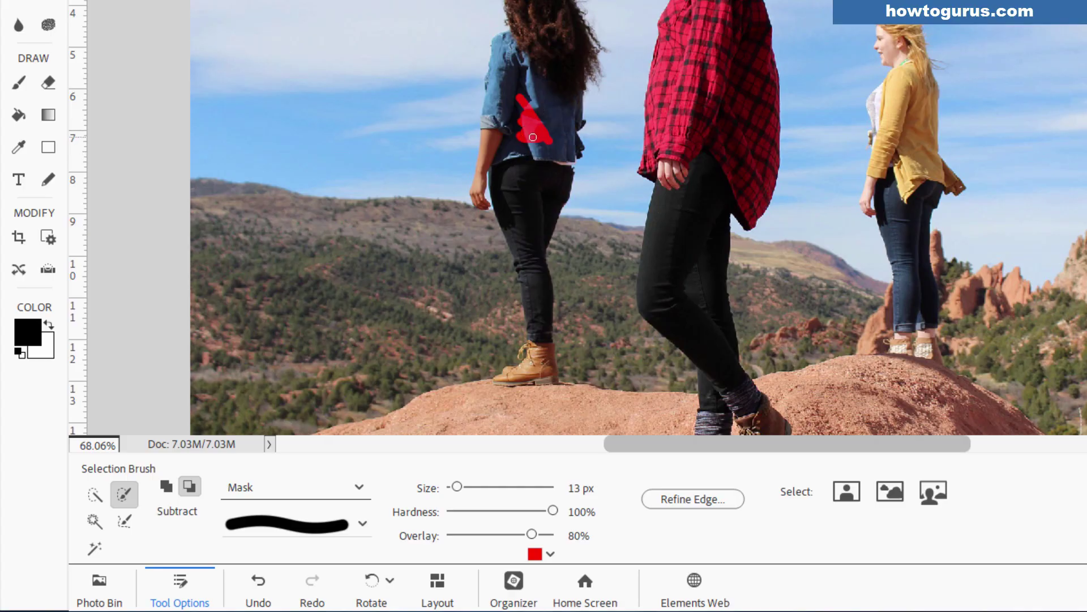
key("ctrl+d")
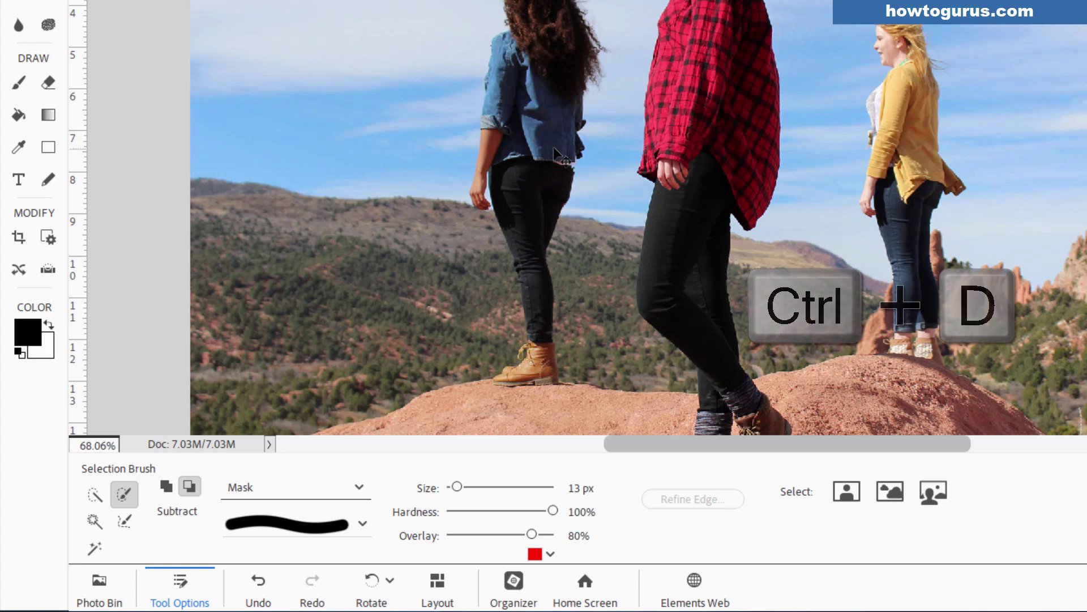
Paint a Selection Brush selection over the denim jacket from shoulder to lower back, then set Subtract mode
left_click(334, 487)
left_click(306, 508)
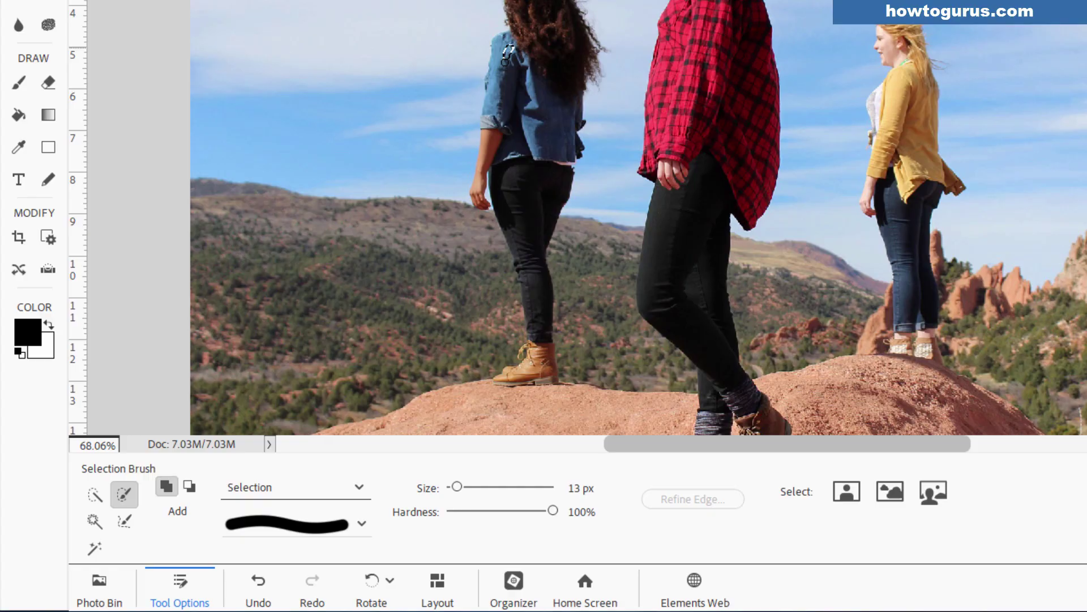
mouse_move(505, 61)
left_mouse_down()
mouse_move(482, 68)
mouse_move(492, 70)
mouse_move(507, 38)
left_mouse_up()
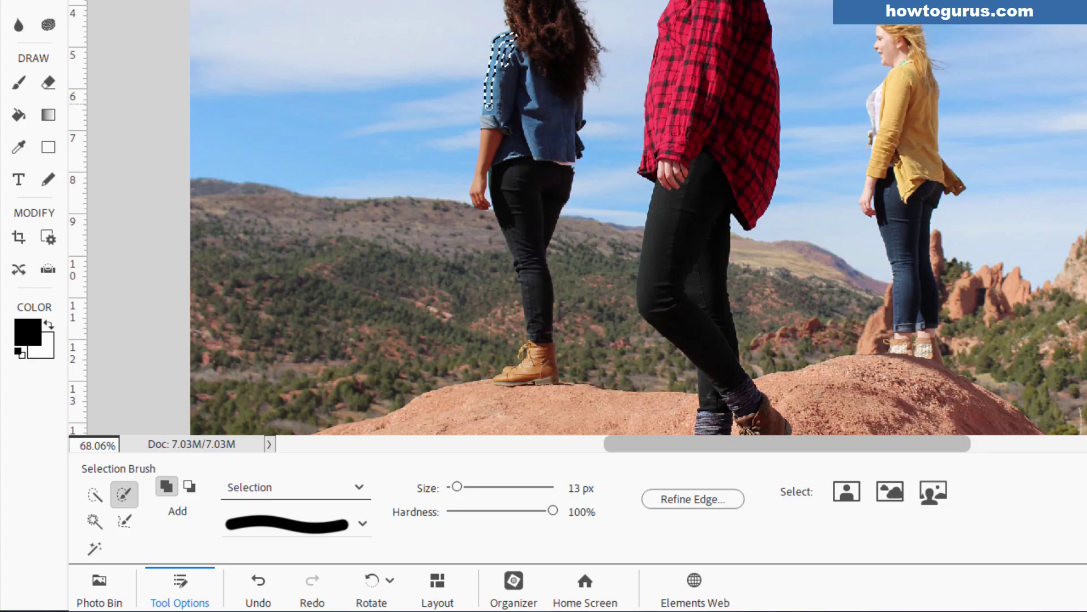
mouse_move(509, 133)
left_mouse_down()
mouse_move(501, 85)
mouse_move(497, 124)
left_mouse_up()
mouse_move(499, 63)
left_mouse_down()
mouse_move(523, 57)
mouse_move(544, 85)
mouse_move(515, 61)
mouse_move(530, 89)
mouse_move(506, 70)
mouse_move(513, 99)
mouse_move(524, 89)
mouse_move(544, 101)
mouse_move(533, 83)
mouse_move(575, 101)
left_mouse_up()
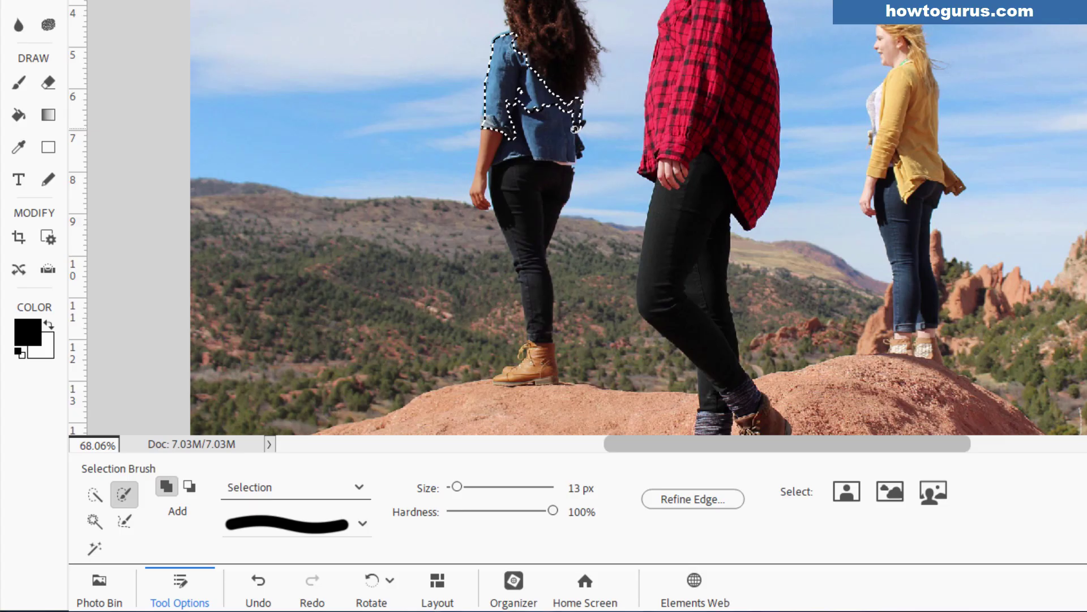
mouse_move(567, 113)
left_mouse_down()
mouse_move(535, 96)
mouse_move(529, 112)
mouse_move(505, 86)
mouse_move(509, 125)
mouse_move(502, 104)
mouse_move(510, 123)
mouse_move(511, 94)
mouse_move(534, 130)
left_mouse_up()
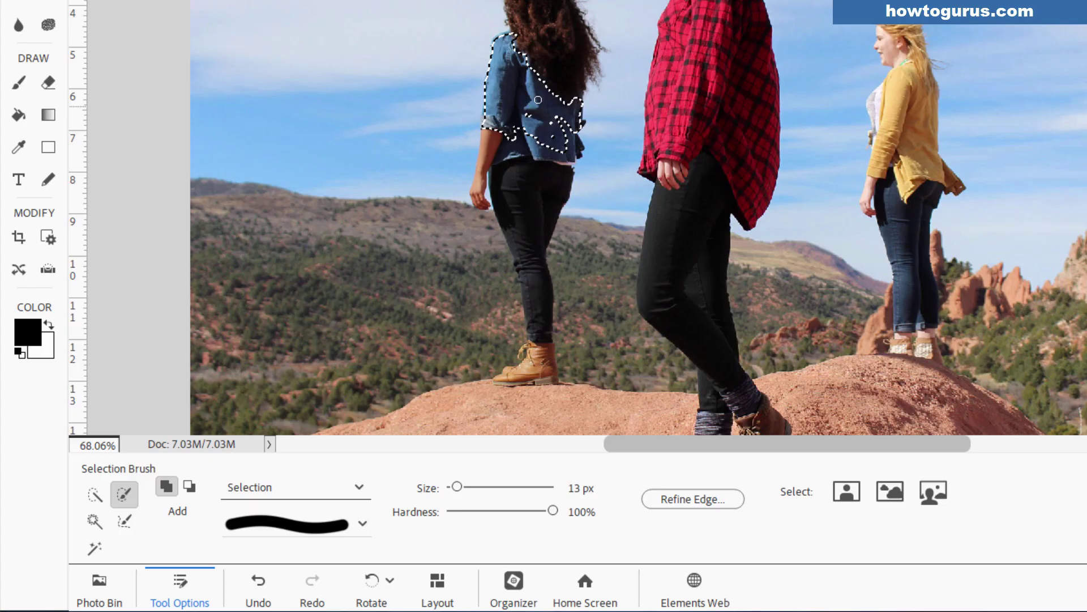
mouse_move(554, 150)
left_mouse_down()
mouse_move(558, 120)
mouse_move(569, 156)
mouse_move(545, 155)
left_mouse_up()
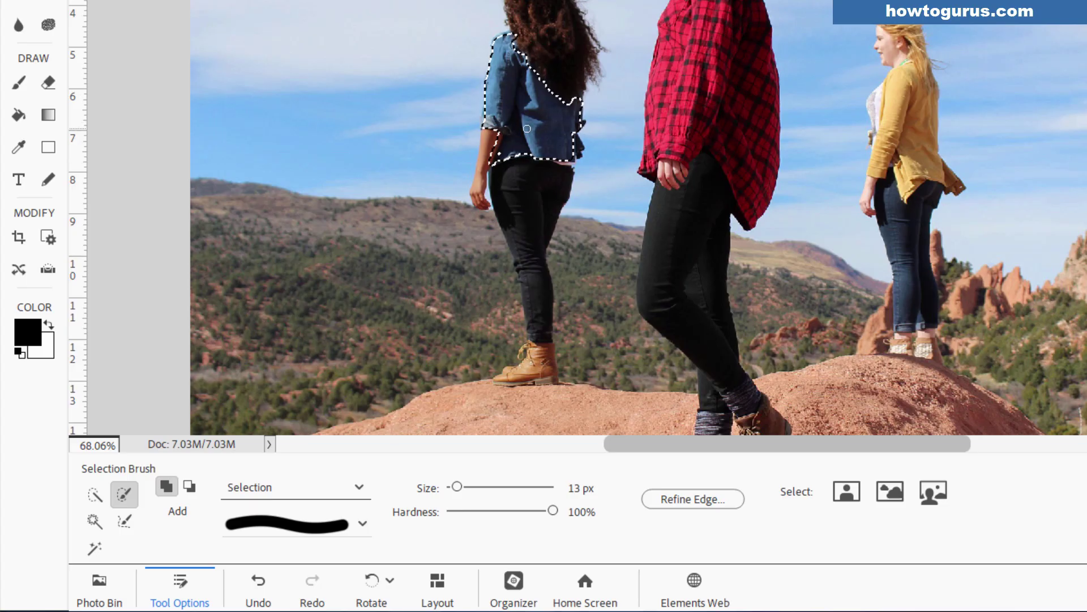
left_click(189, 485)
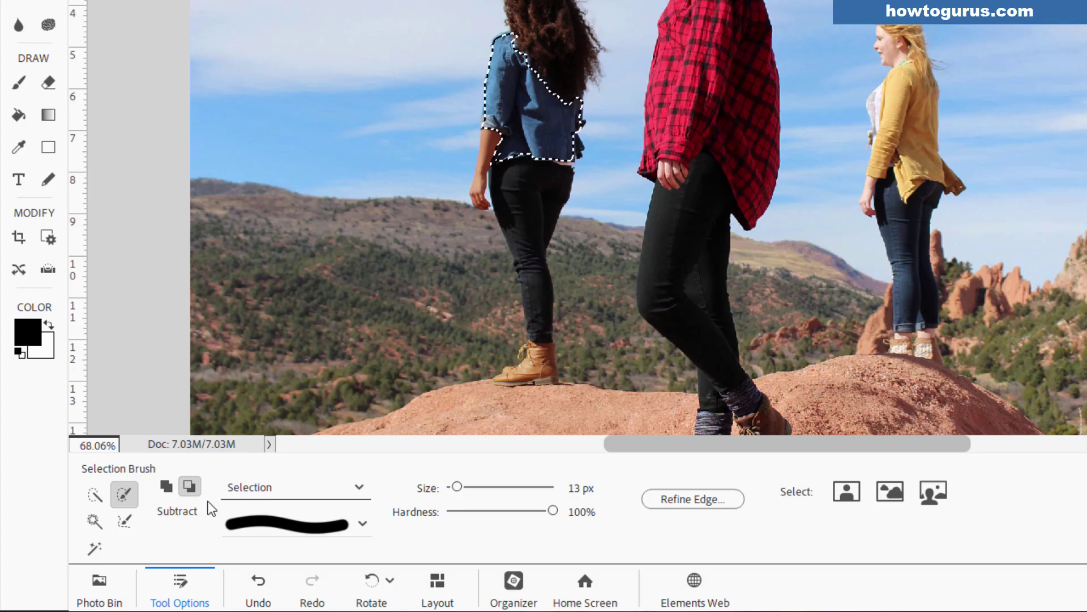
Push the jacket selection's edge out near her hair with a smaller Refine Selection Brush, then deselect
left_click(129, 523)
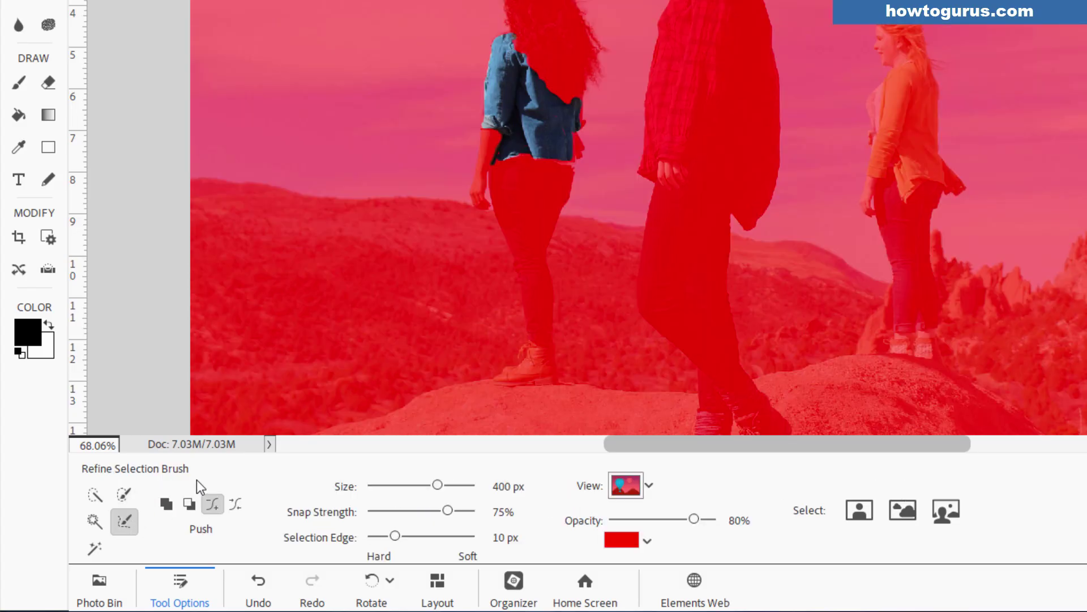
left_click(578, 102)
left_click_drag(443, 489, 390, 488)
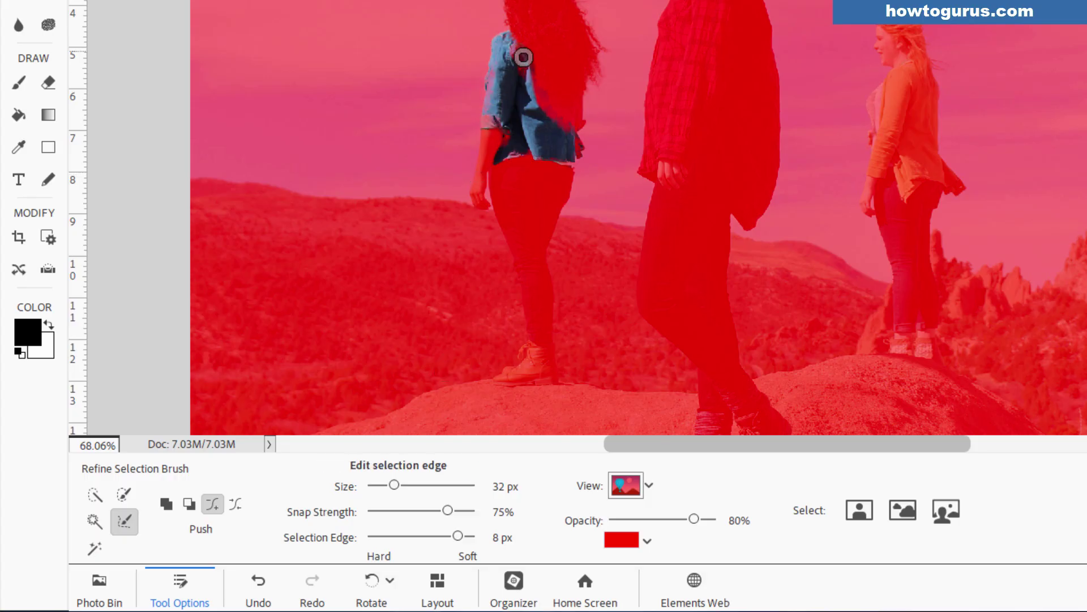
mouse_move(527, 80)
left_mouse_down()
mouse_move(540, 136)
mouse_move(537, 104)
left_mouse_up()
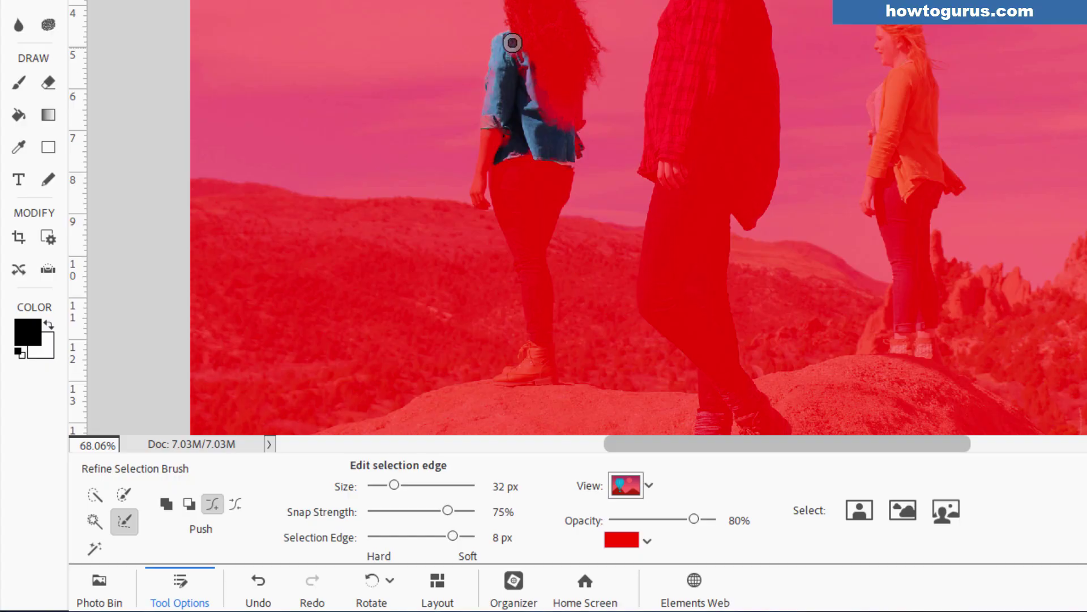
mouse_move(508, 88)
left_mouse_down()
mouse_move(528, 115)
mouse_move(547, 78)
left_mouse_up()
key("v")
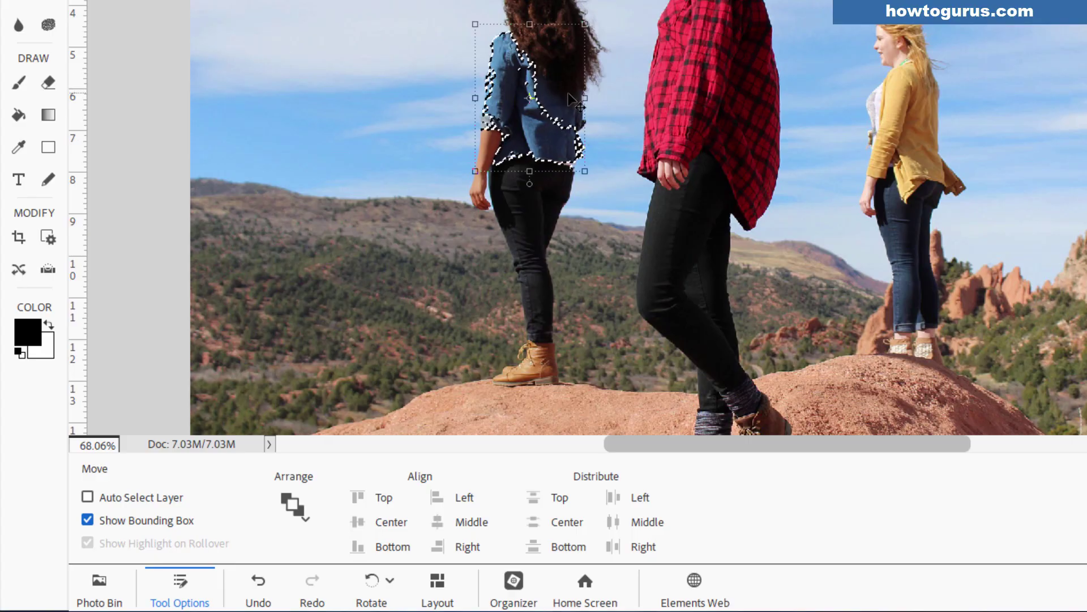
key("ctrl+d")
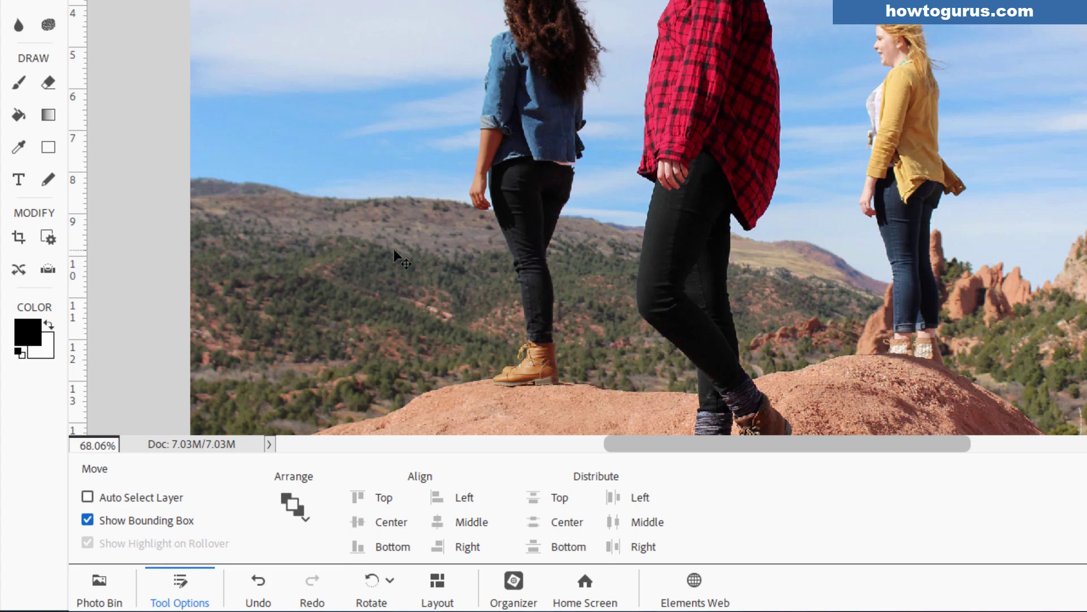
Box the denim jacket with the Auto Selection tool to select it
key("a")
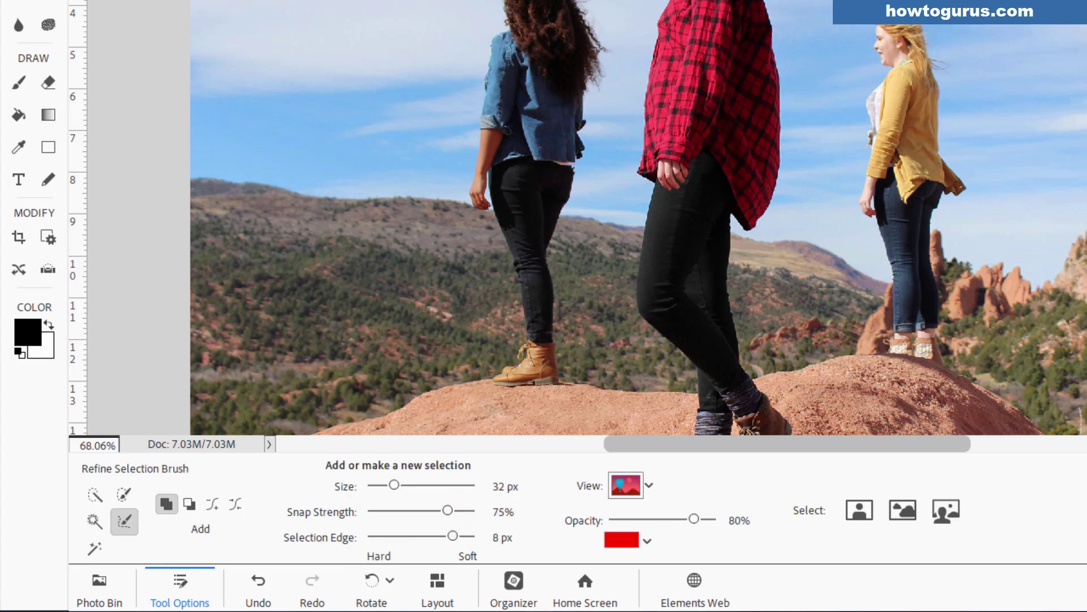
left_click(96, 549)
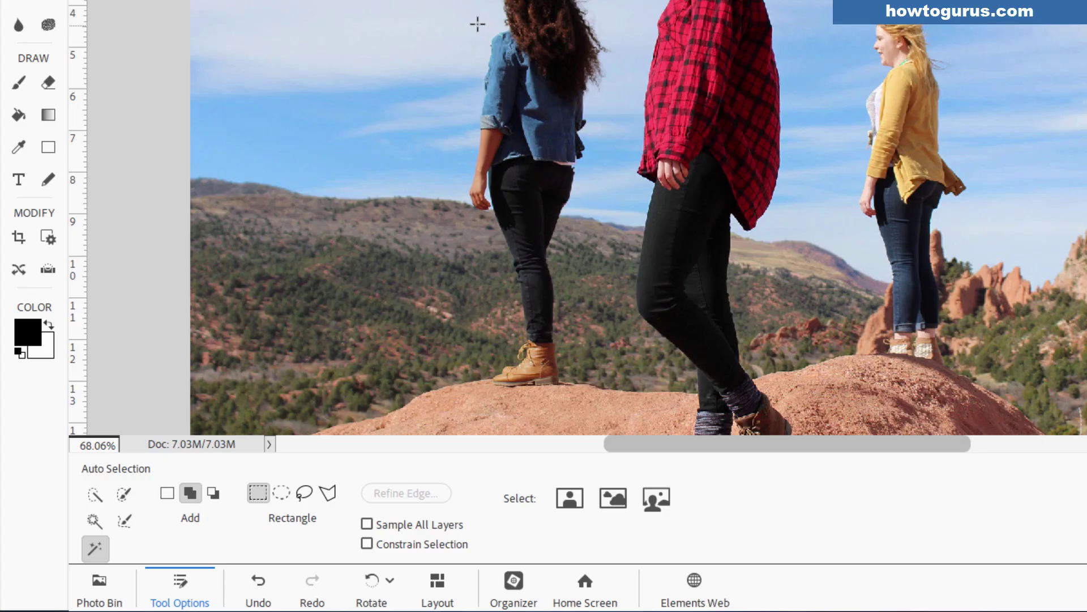
left_click_drag(477, 22, 587, 166)
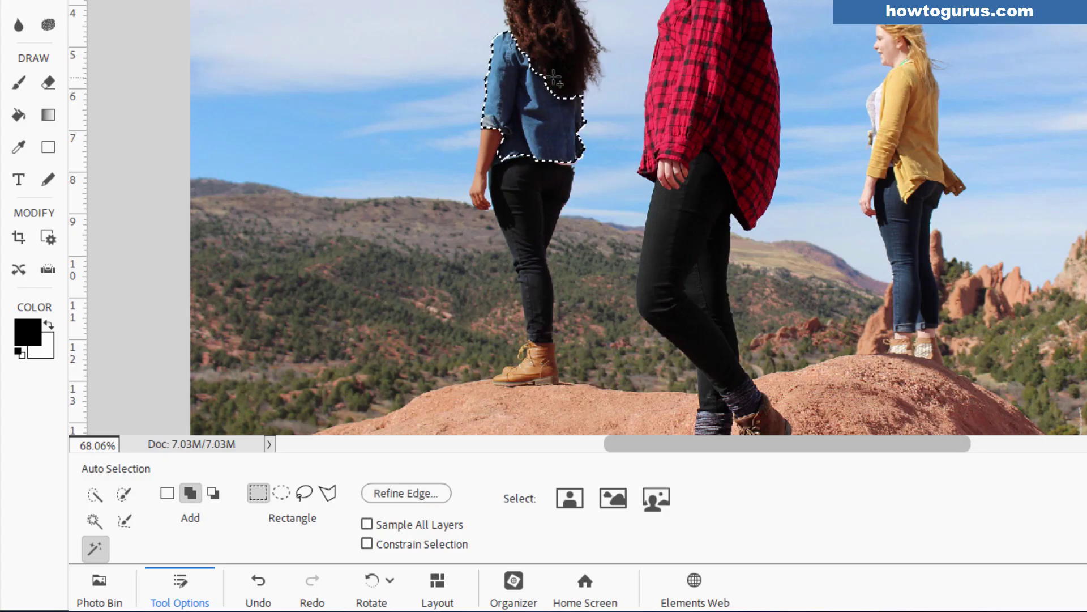
In Refine Edge, preview with Overlay view and brush the edge where the jacket meets her hair
left_click(427, 493)
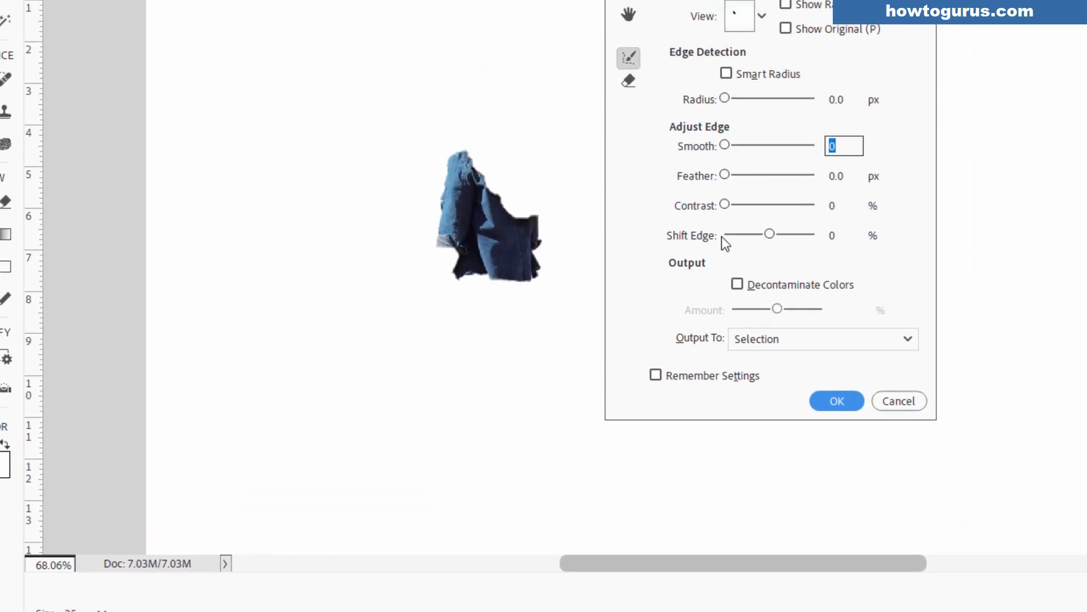
left_click(762, 16)
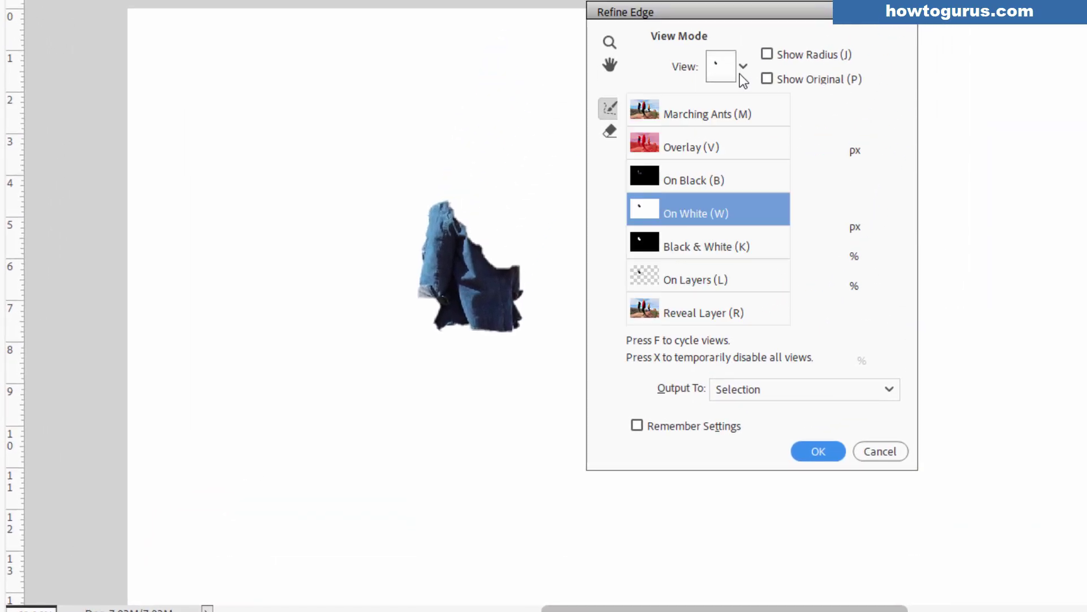
left_click(710, 146)
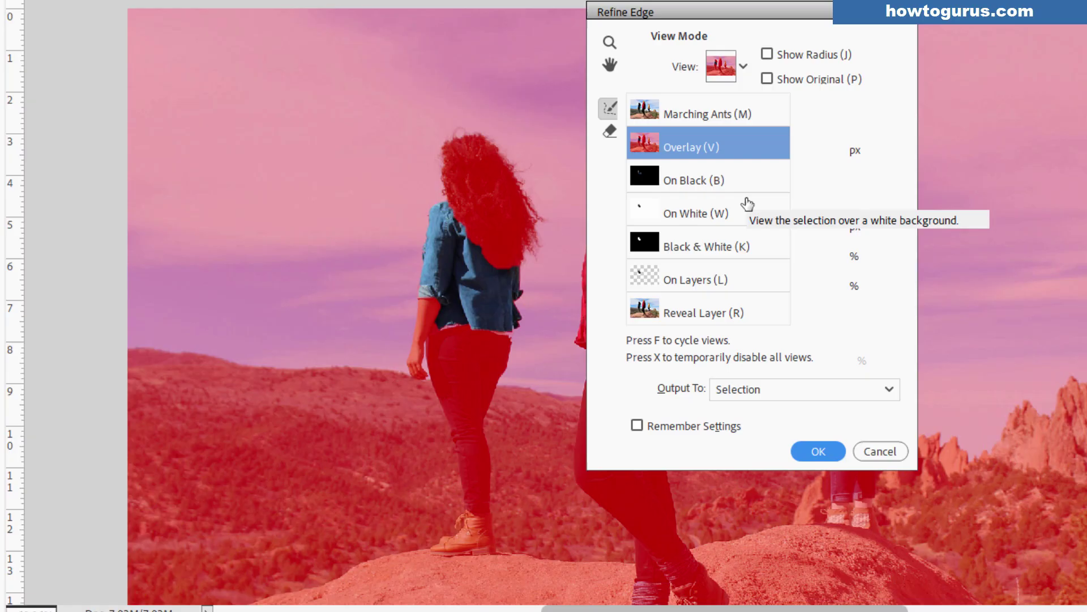
left_click(756, 132)
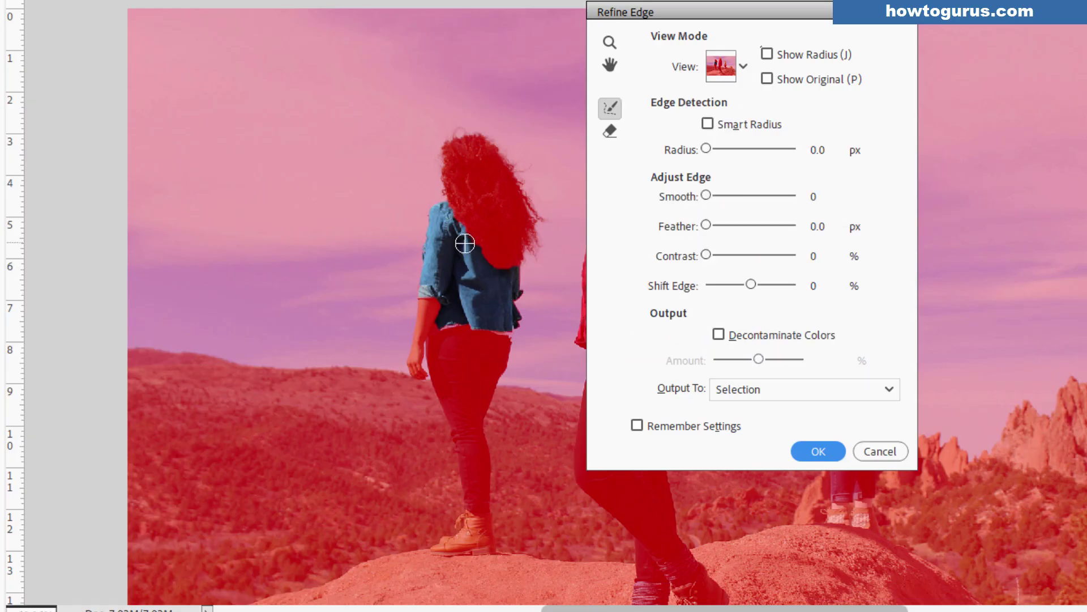
mouse_move(465, 243)
left_mouse_down()
mouse_move(497, 270)
mouse_move(494, 286)
mouse_move(506, 281)
mouse_move(509, 270)
mouse_move(438, 261)
mouse_move(450, 218)
mouse_move(459, 269)
mouse_move(448, 214)
left_mouse_up()
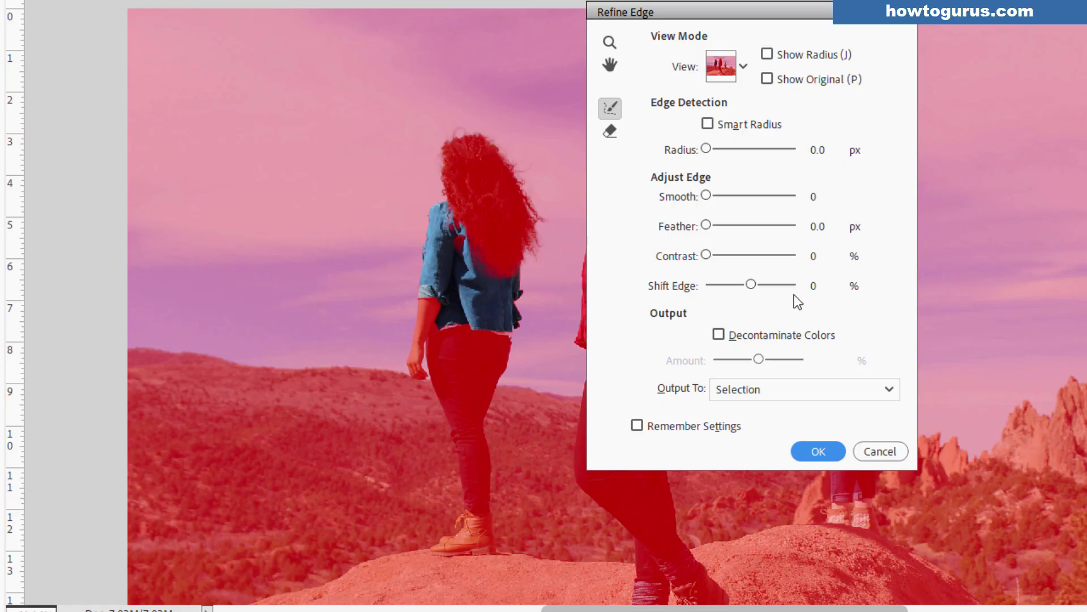
left_click(757, 387)
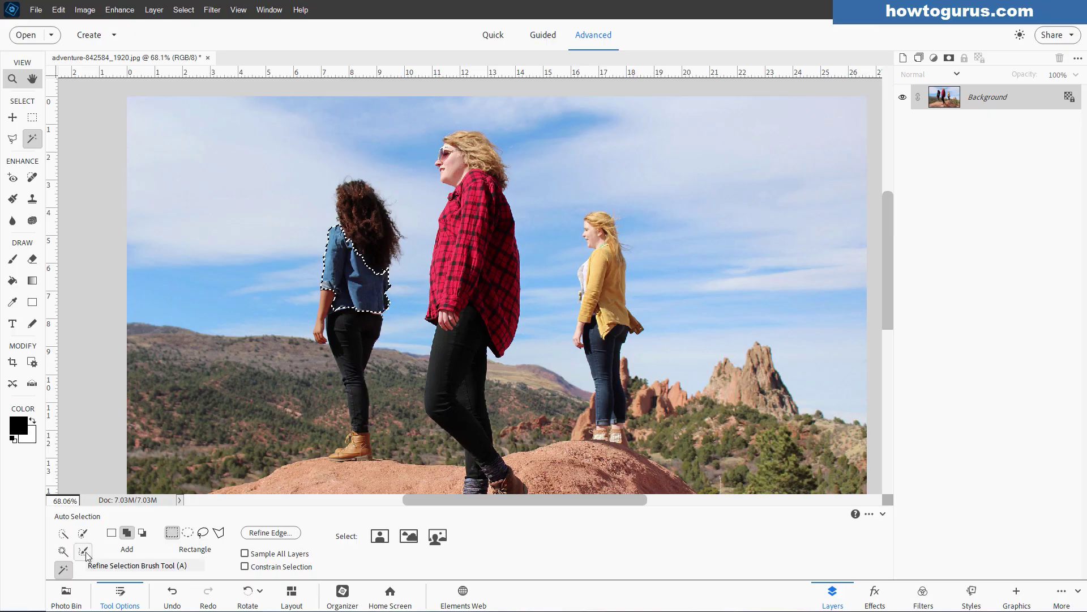
Deselect the auto-selected denim jacket with Ctrl+D
key("ctrl+d")
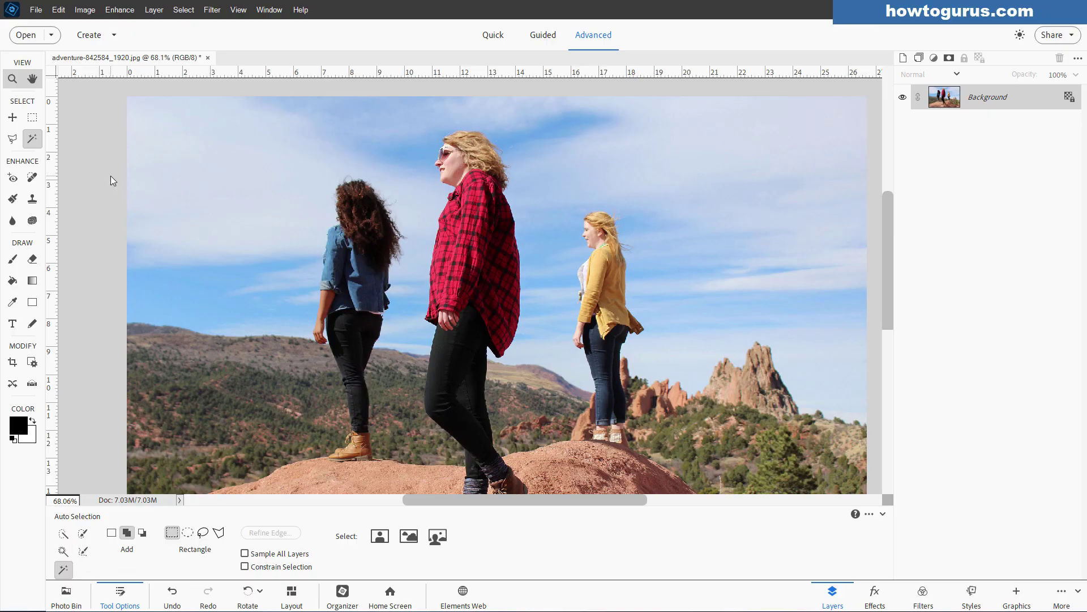